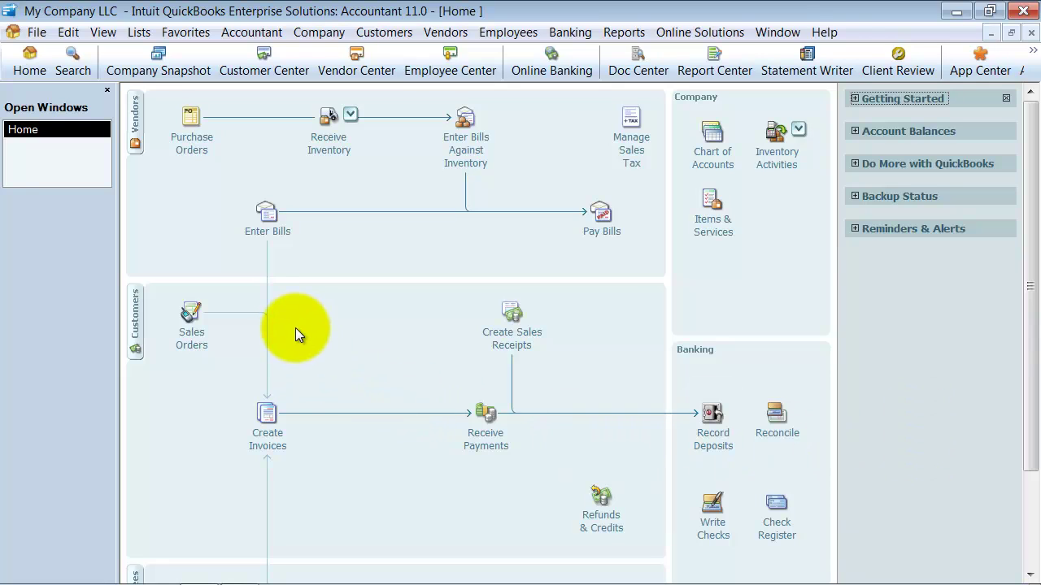
Open the Custom Kitchens of Bayshore vendor record from the Vendor Center at its Additional Info tab.
click(368, 72)
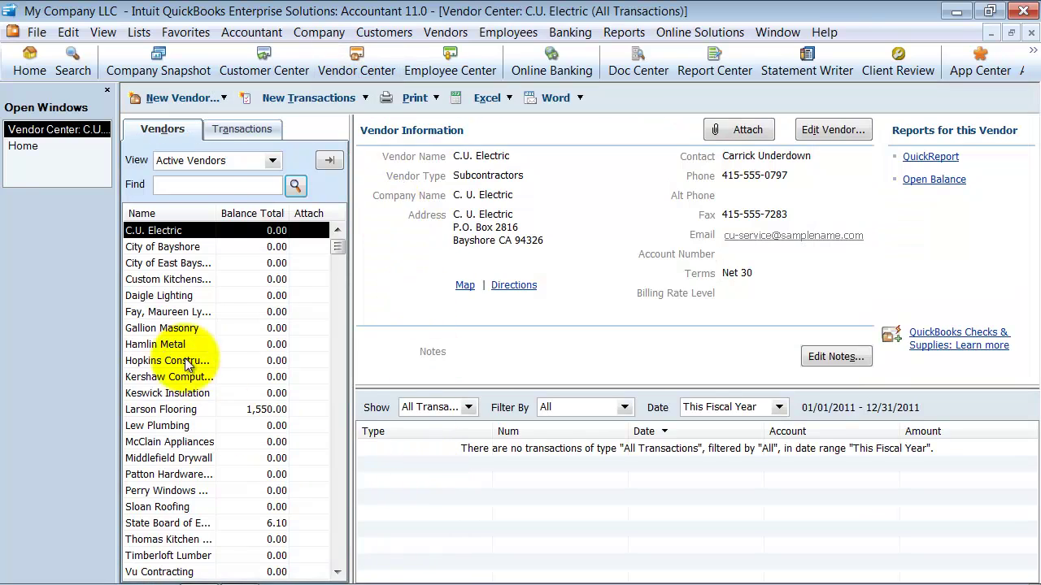
double_click(188, 280)
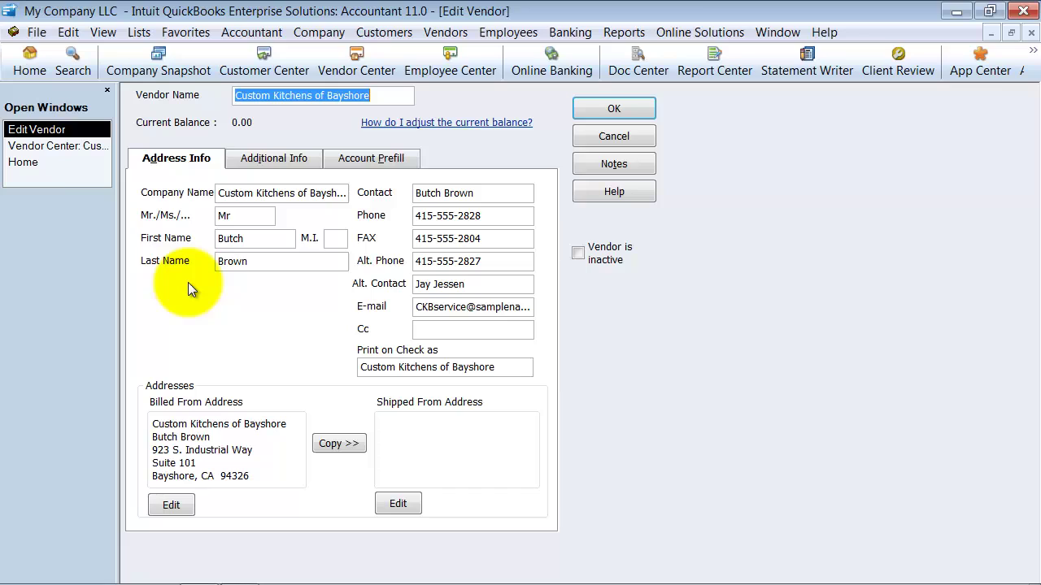
click(243, 156)
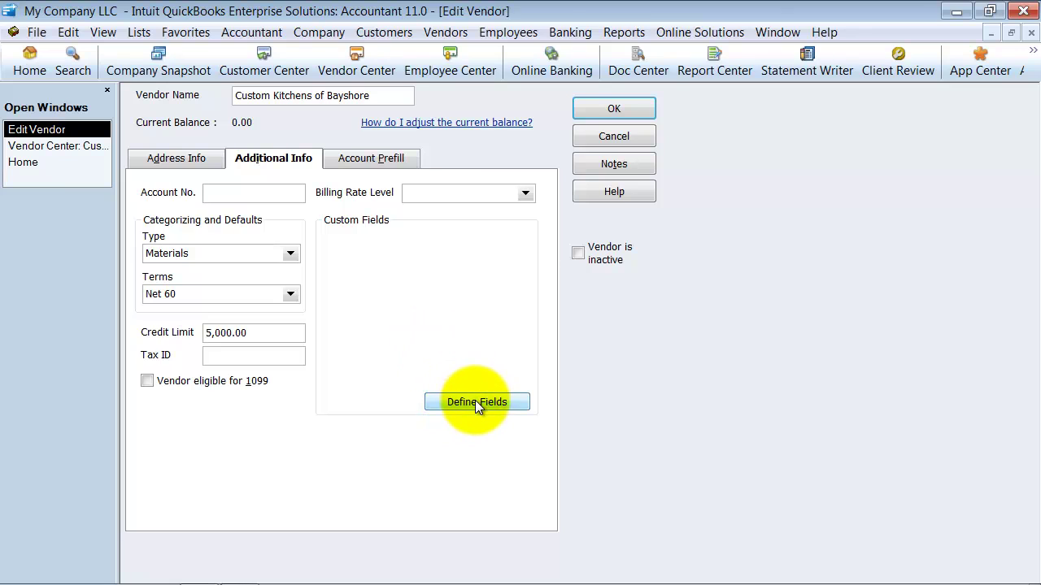
Define a vendor custom field 'Purchasing Agent' as Any text, required on transactions.
click(517, 405)
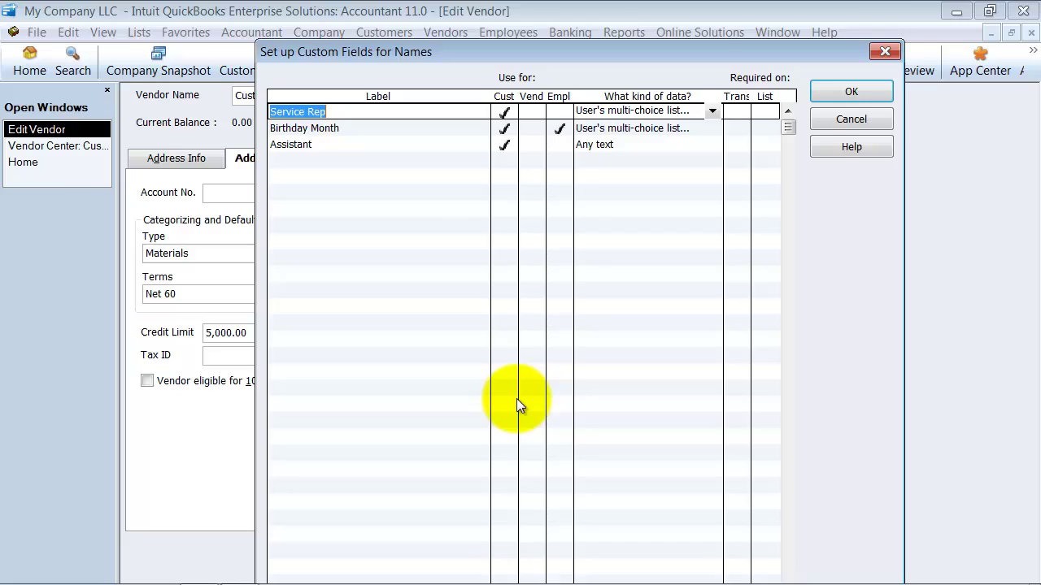
click(319, 154)
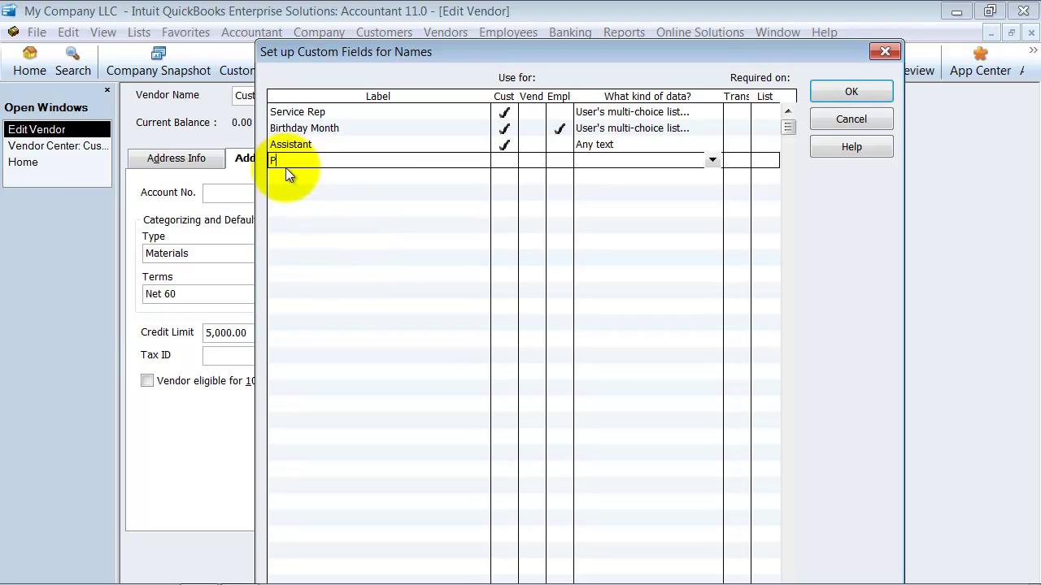
text(Purchasing Aget)
key(BackSpace)
text(nt)
click(529, 160)
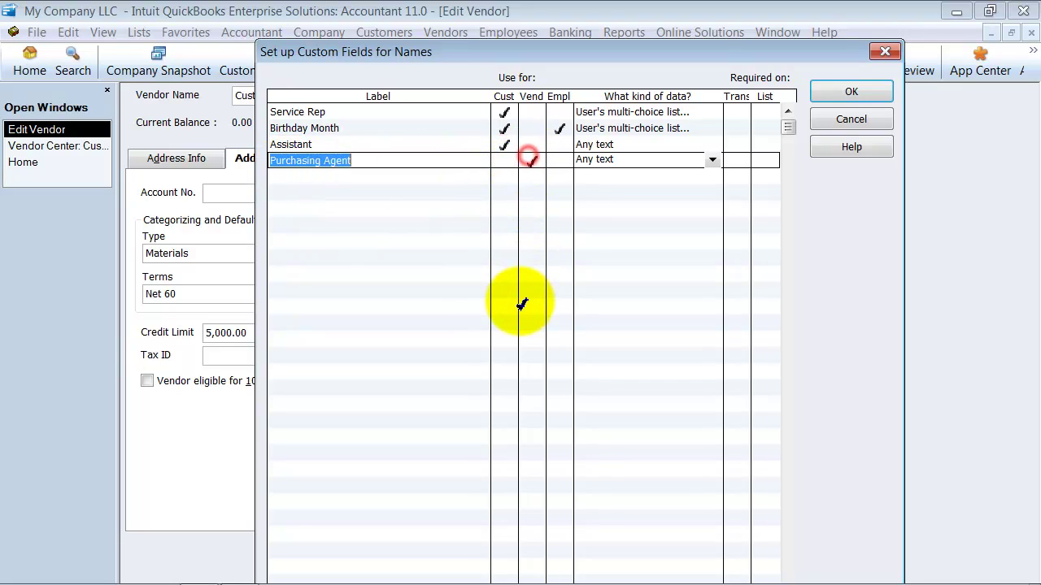
click(639, 161)
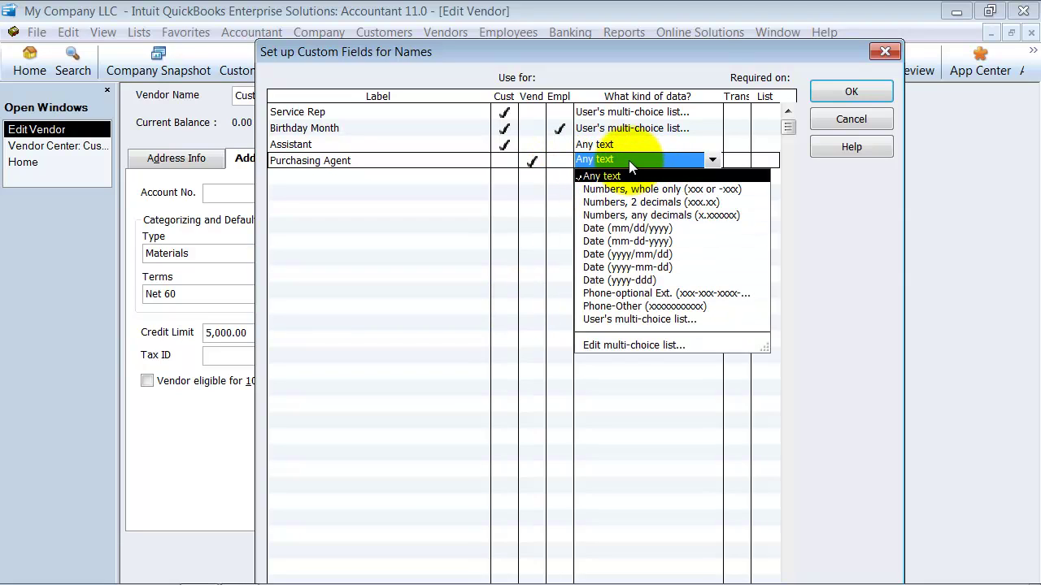
click(626, 163)
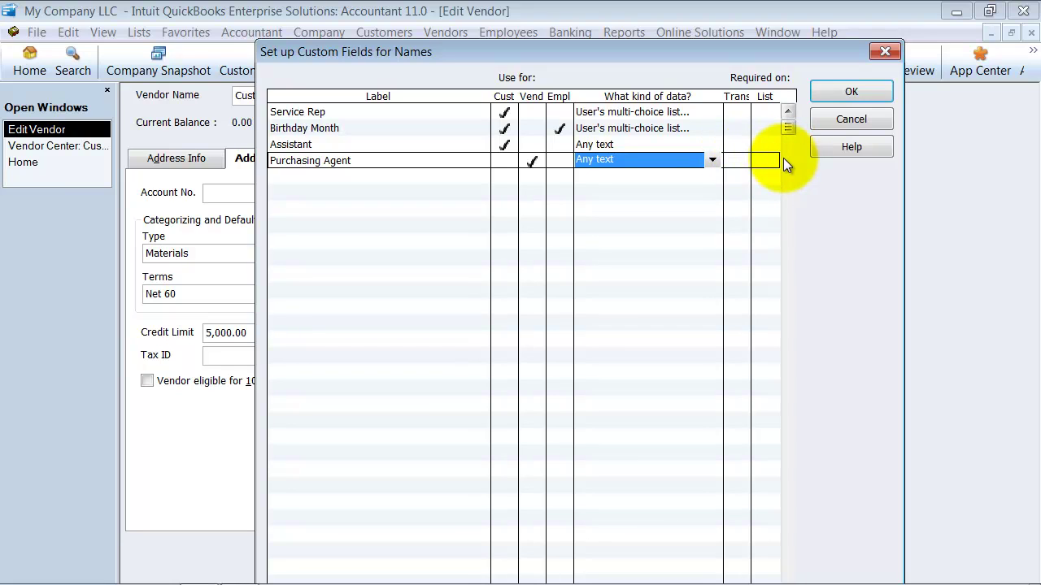
click(737, 160)
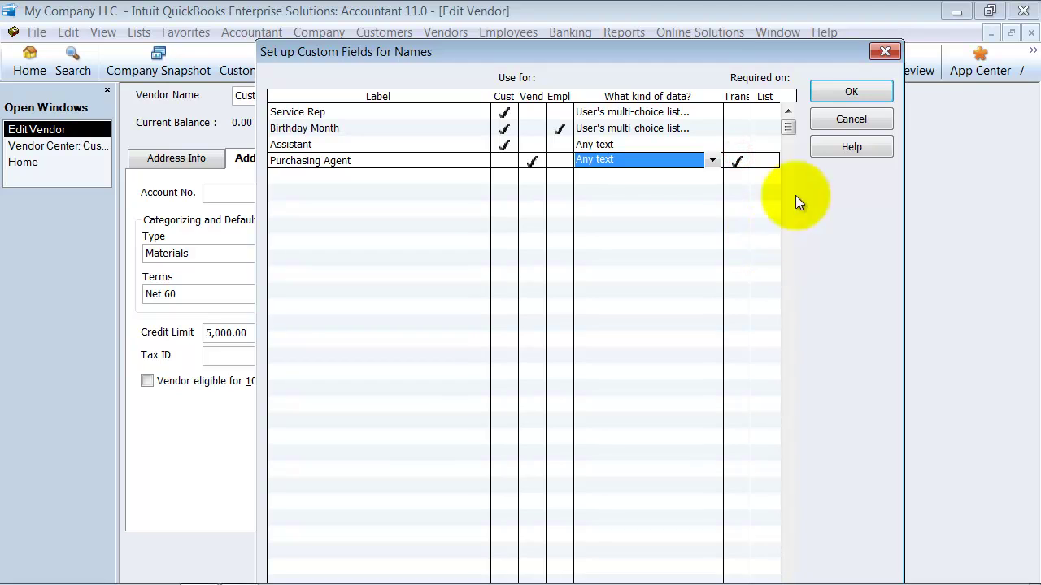
click(871, 92)
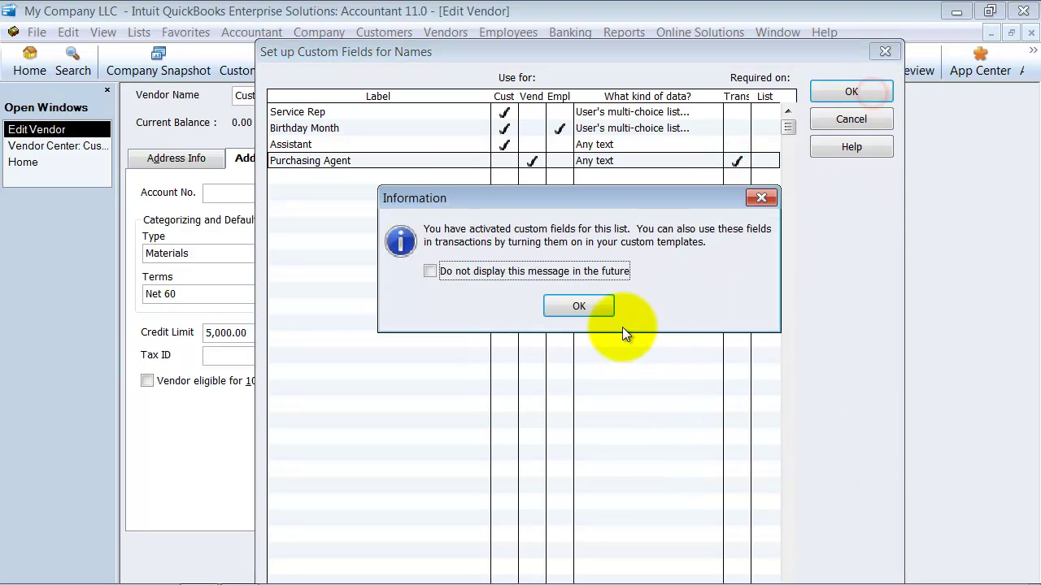
click(605, 312)
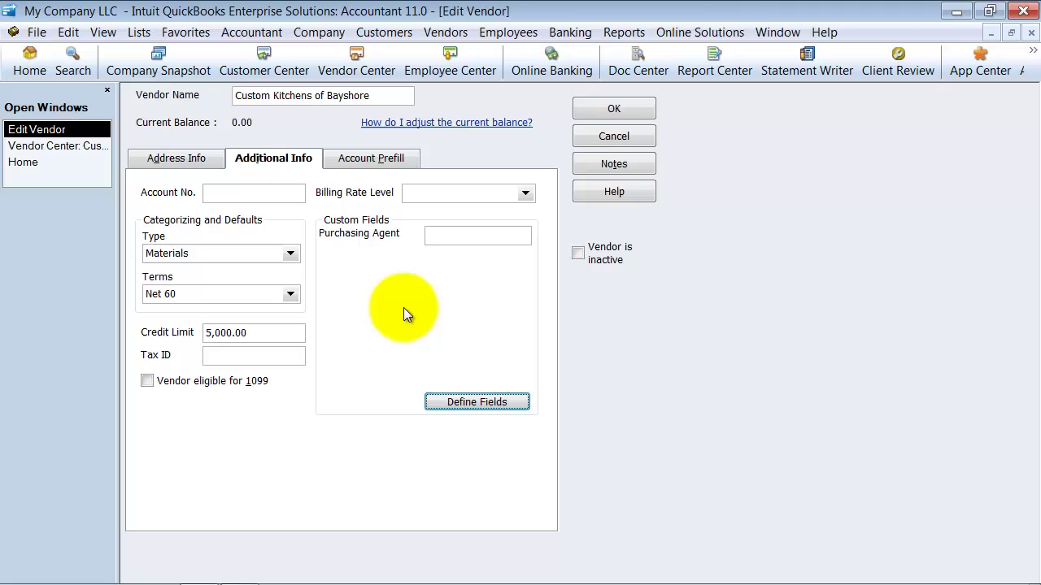
Save the vendor edits, close the Vendor Center, and bring up a blank purchase order.
click(582, 107)
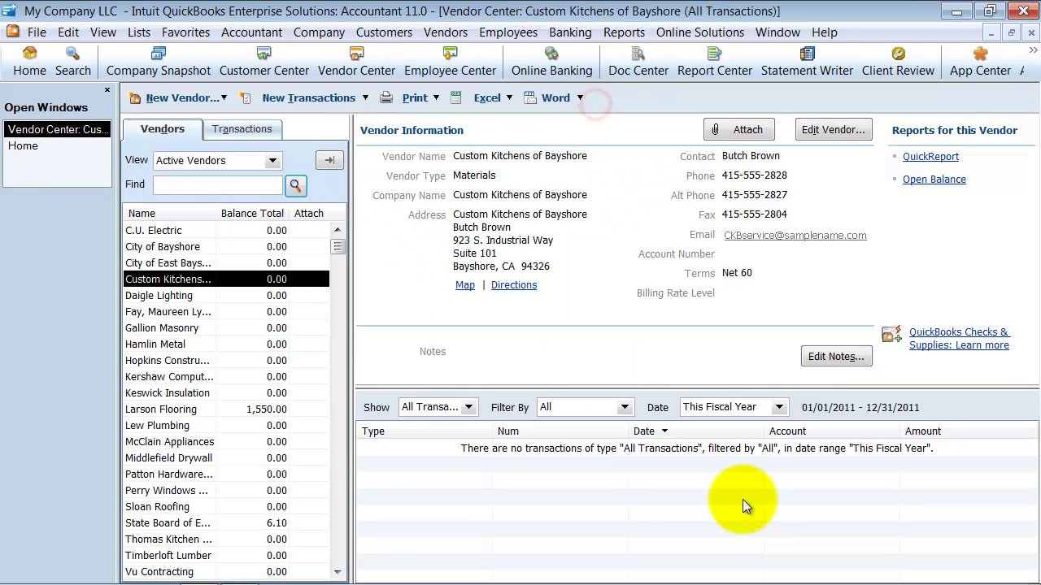
click(1030, 34)
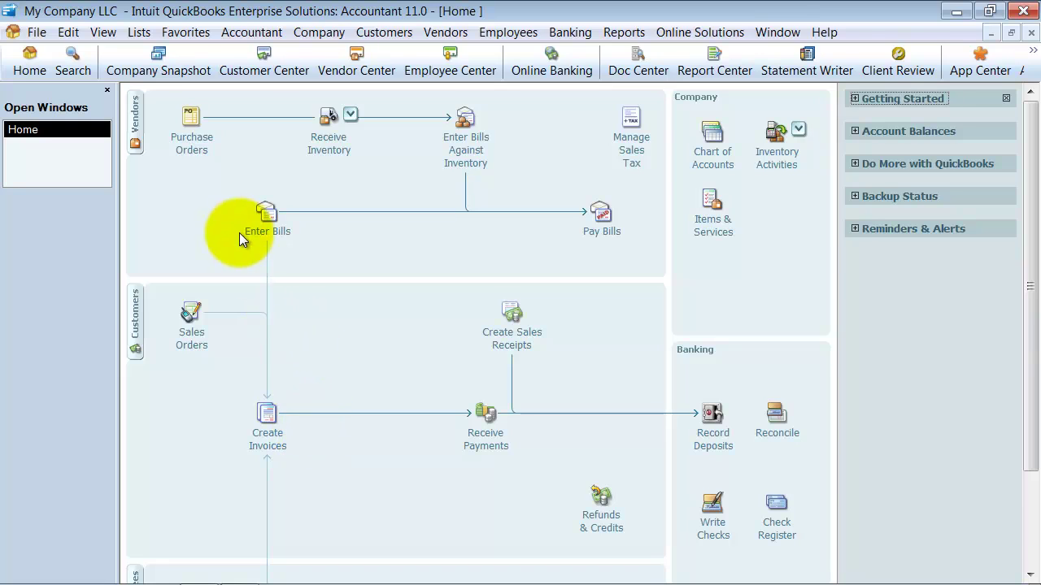
click(184, 135)
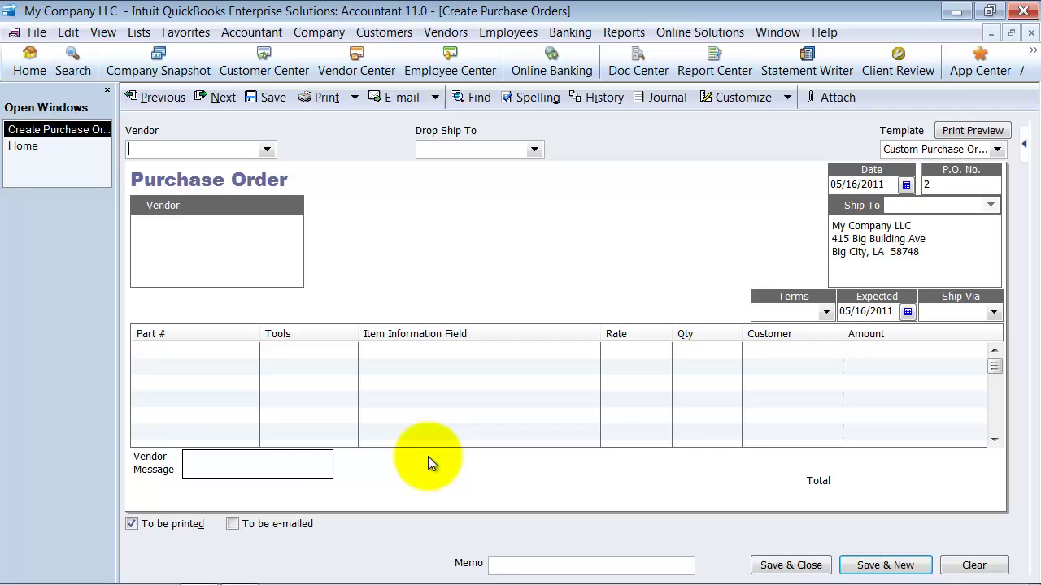
click(55, 148)
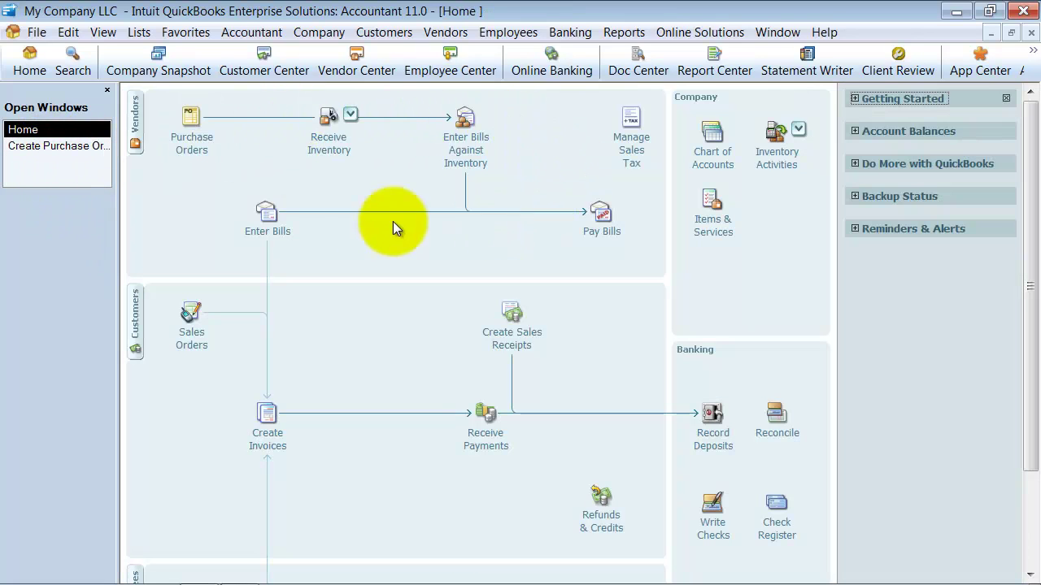
click(16, 143)
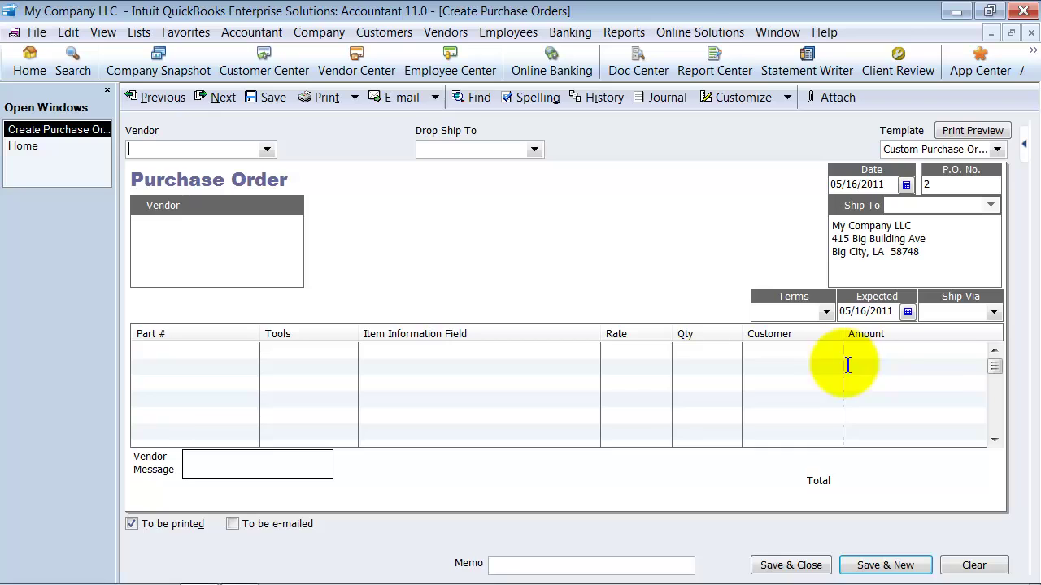
Show and print the Purchasing Agent field on the Custom Purchase Order template.
click(726, 97)
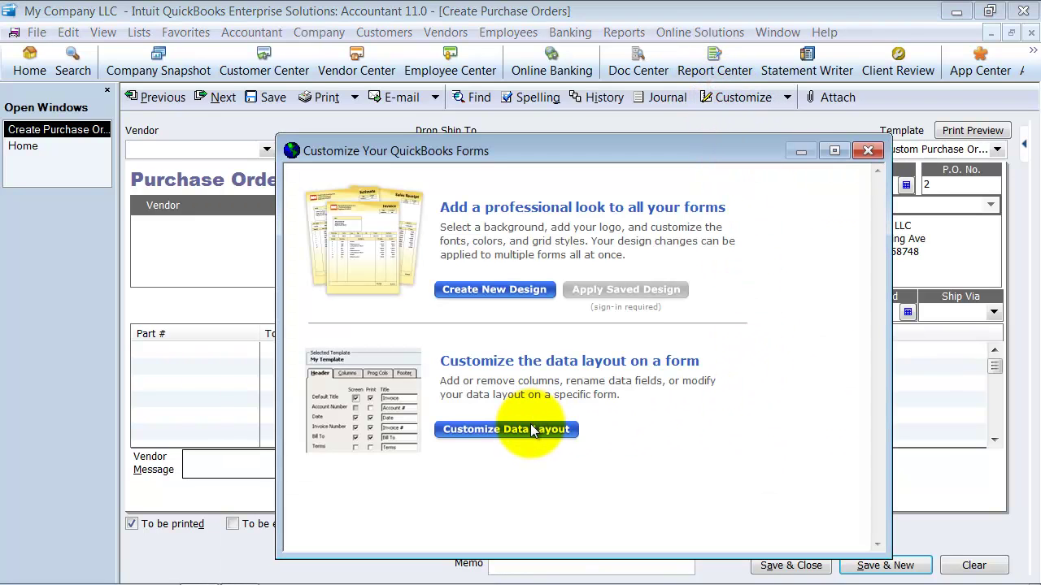
click(530, 429)
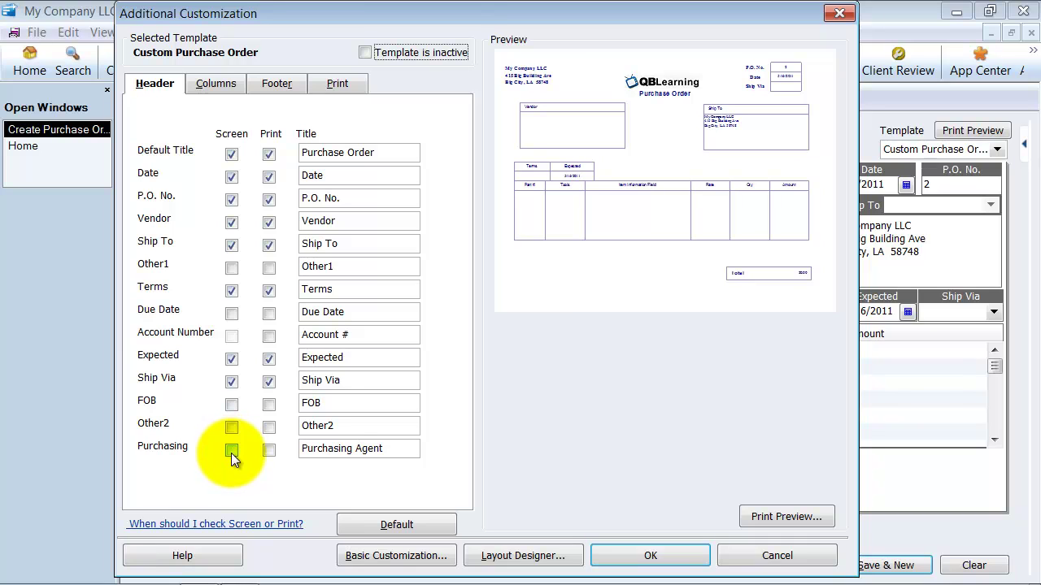
click(231, 452)
click(271, 451)
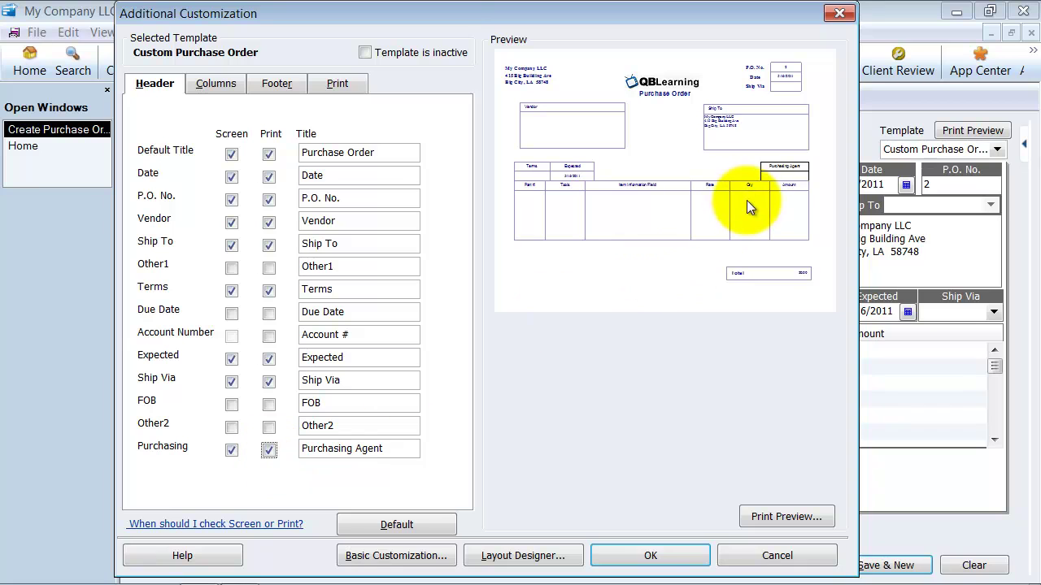
Apply the Blue colour scheme to the template and accept the layout changes.
click(376, 555)
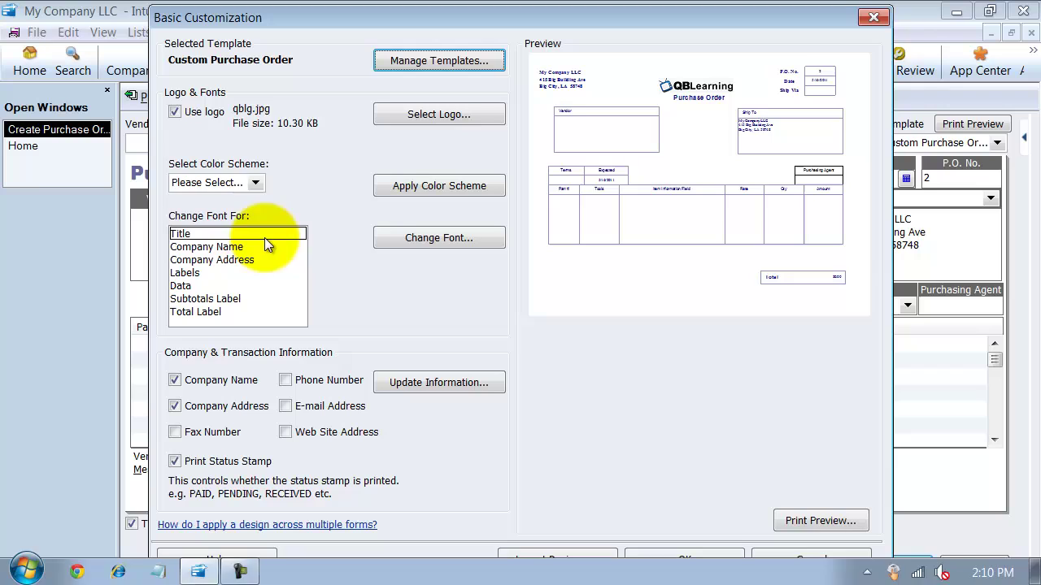
click(252, 184)
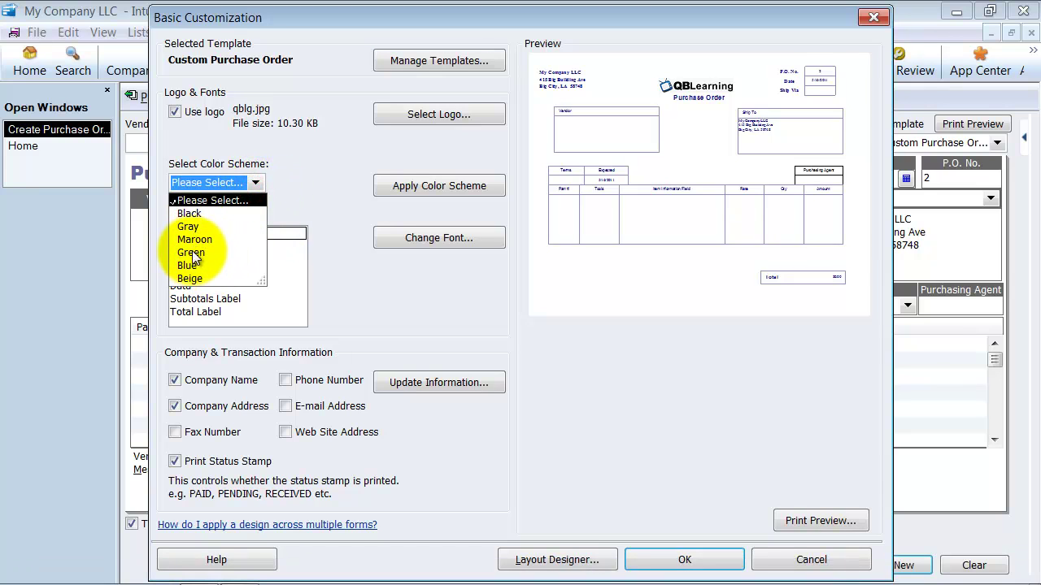
click(189, 265)
click(419, 184)
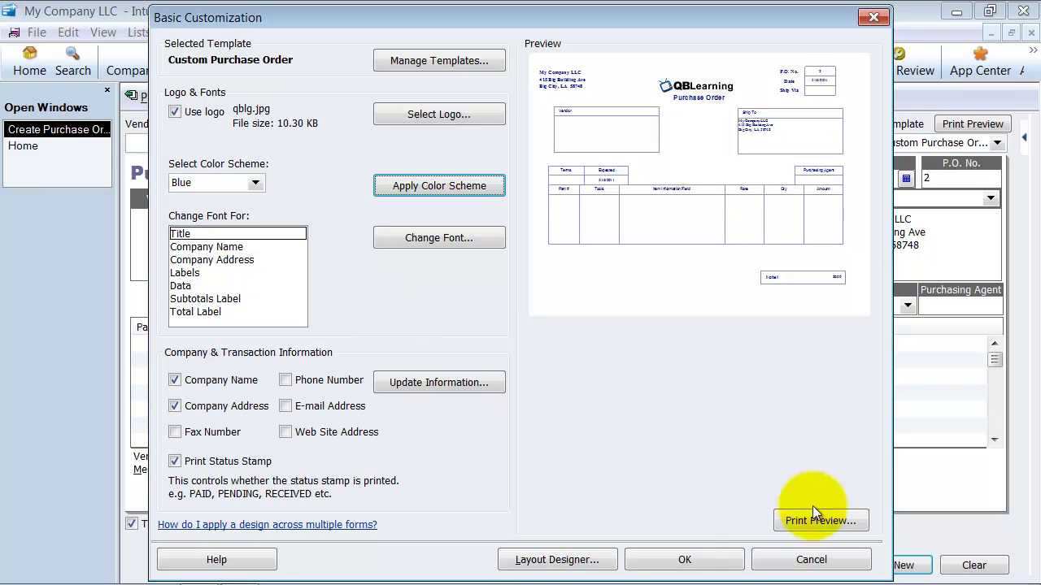
click(684, 559)
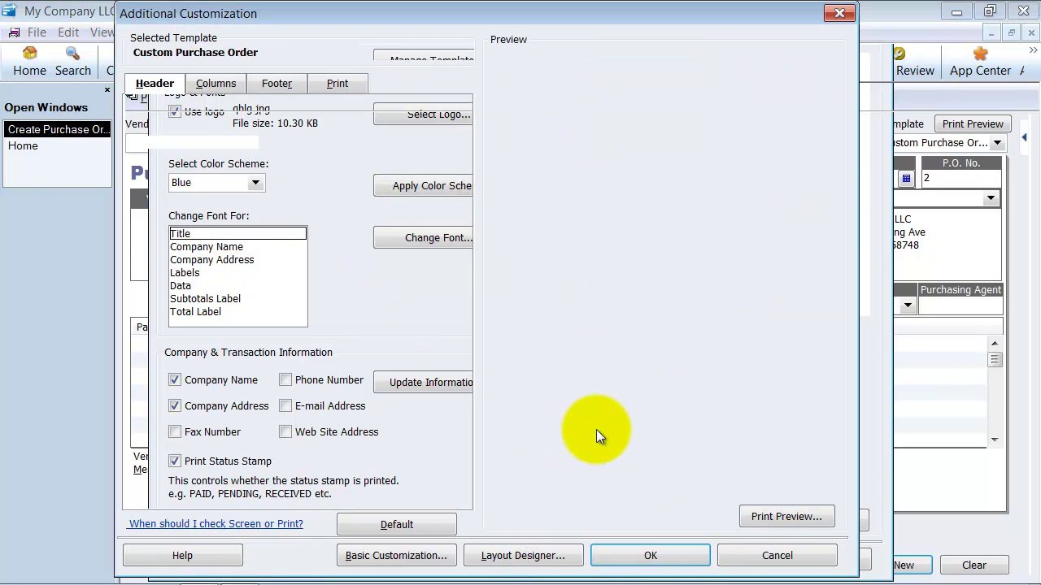
click(639, 556)
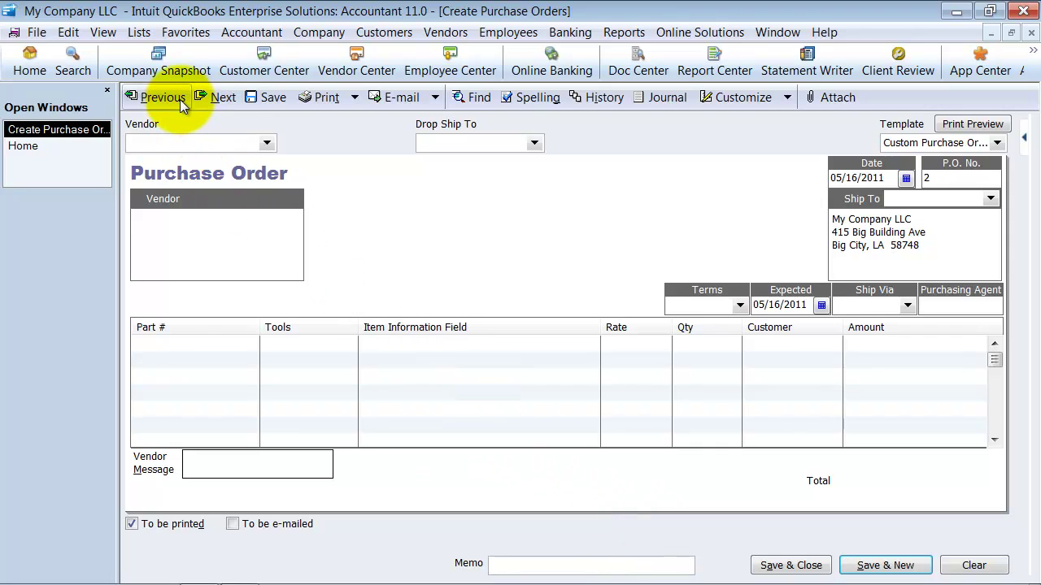
Choose C.U. Electric as the vendor and enter the purchasing agent's name.
click(266, 143)
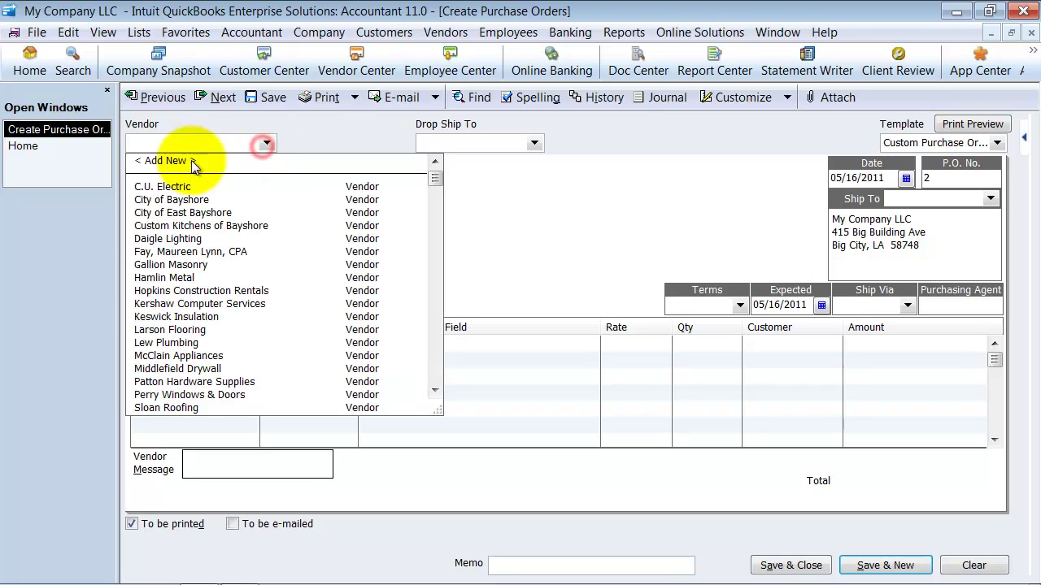
click(199, 186)
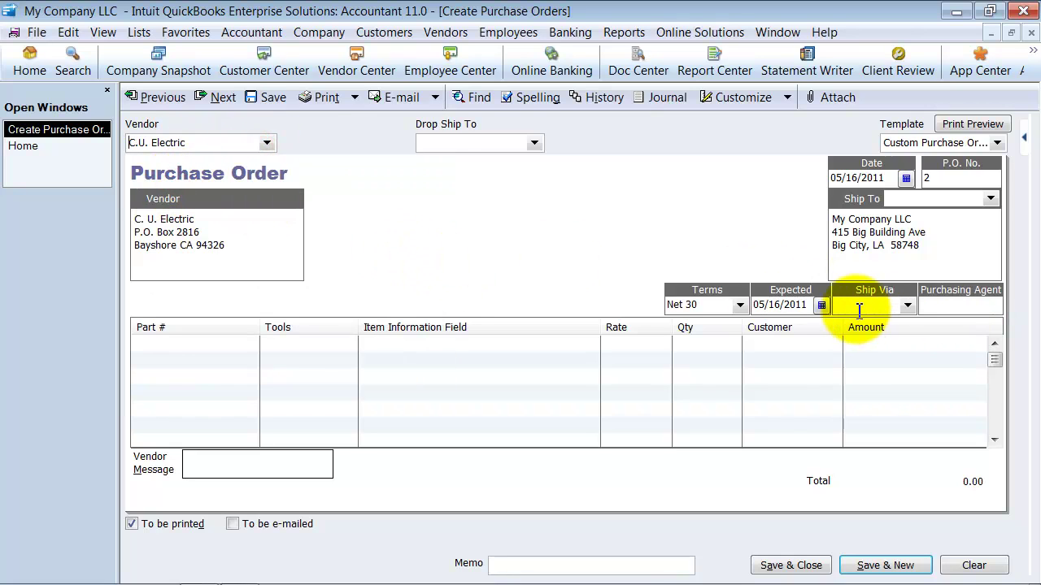
click(939, 301)
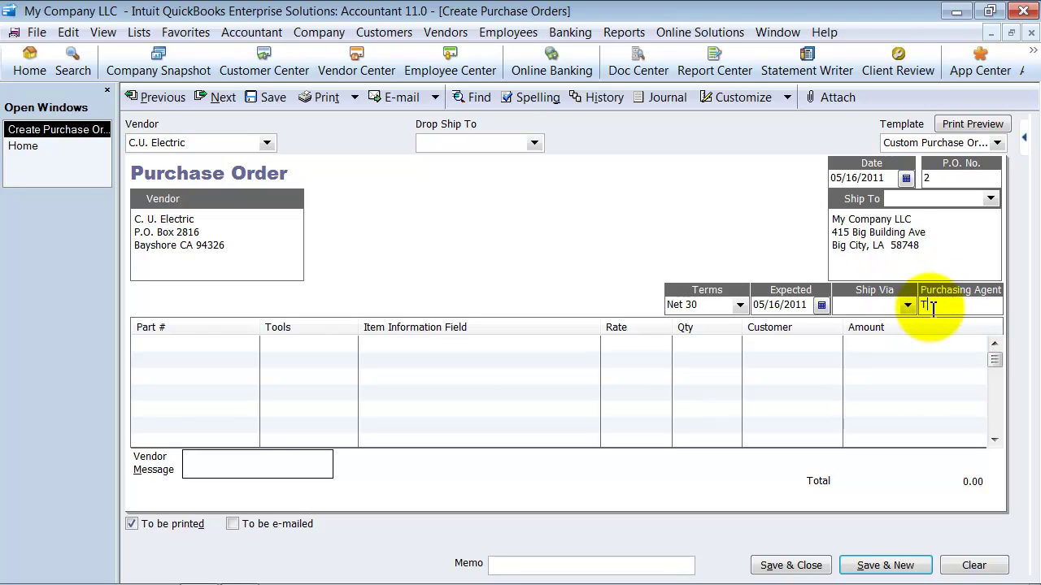
text(T)
text(oe)
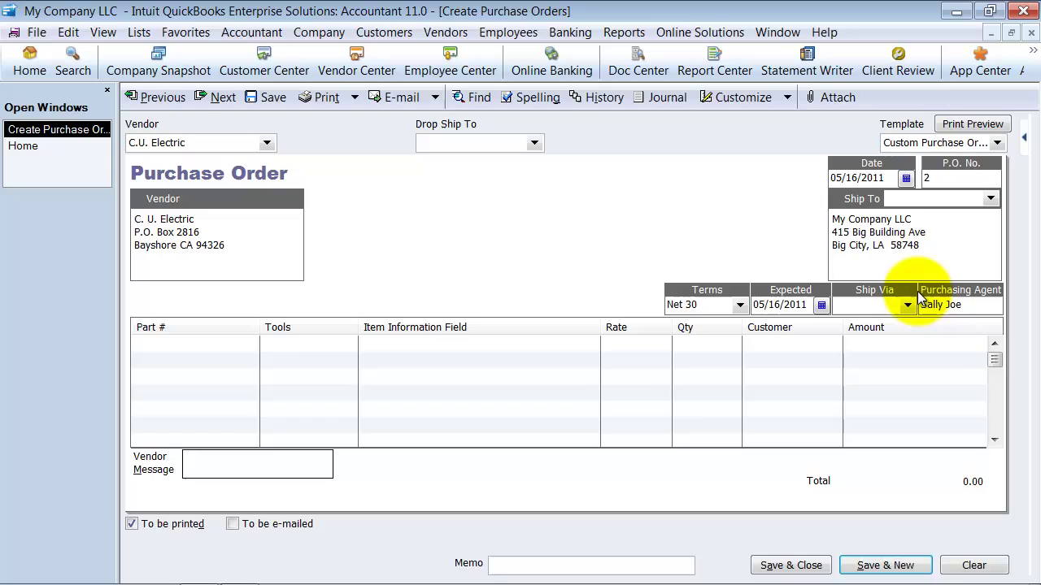
click(275, 347)
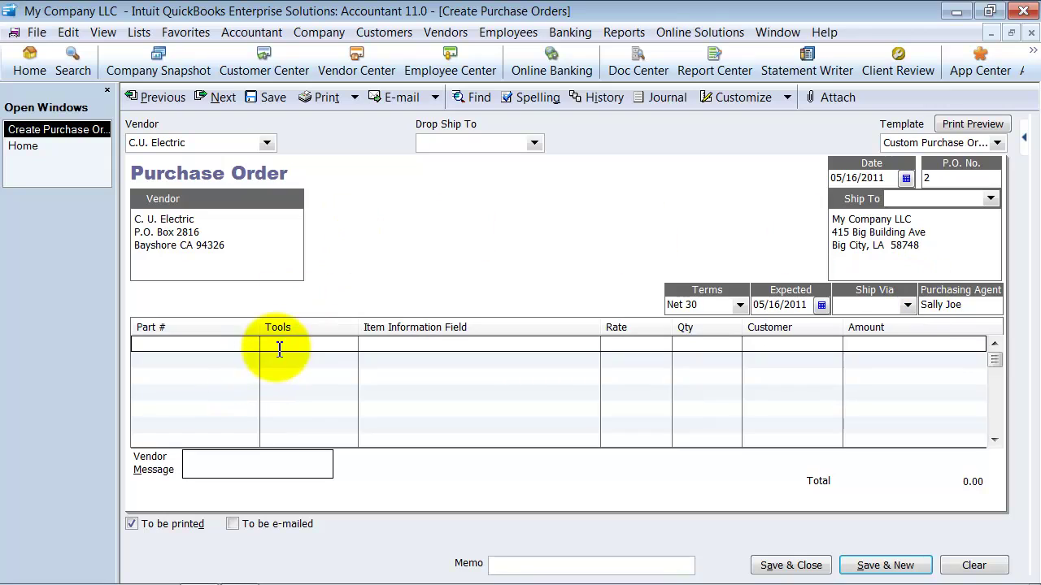
Add 1,500 Flooring at 50.00 (75,000.00 total) and save the purchase order.
click(348, 342)
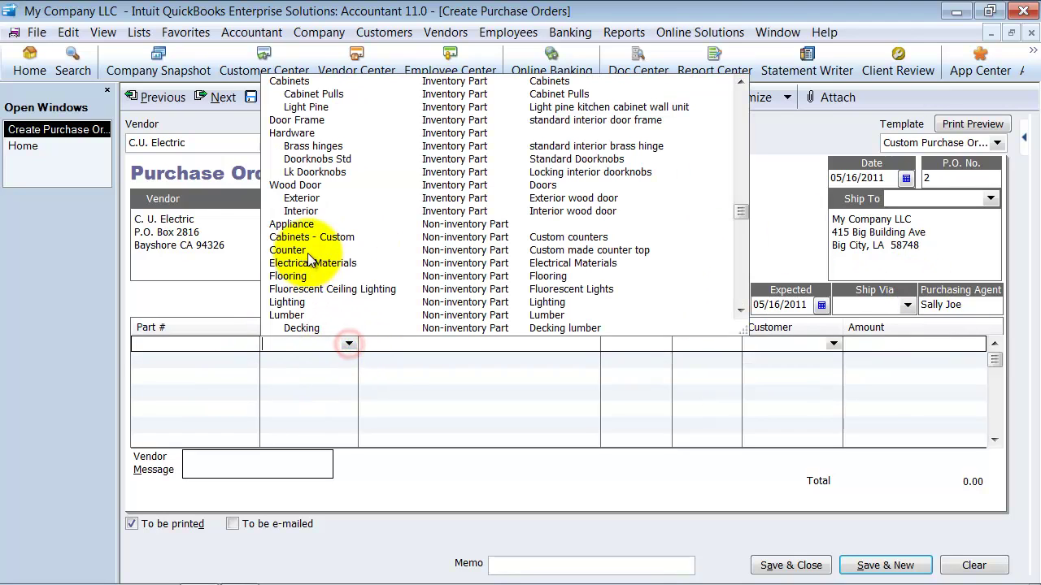
click(282, 276)
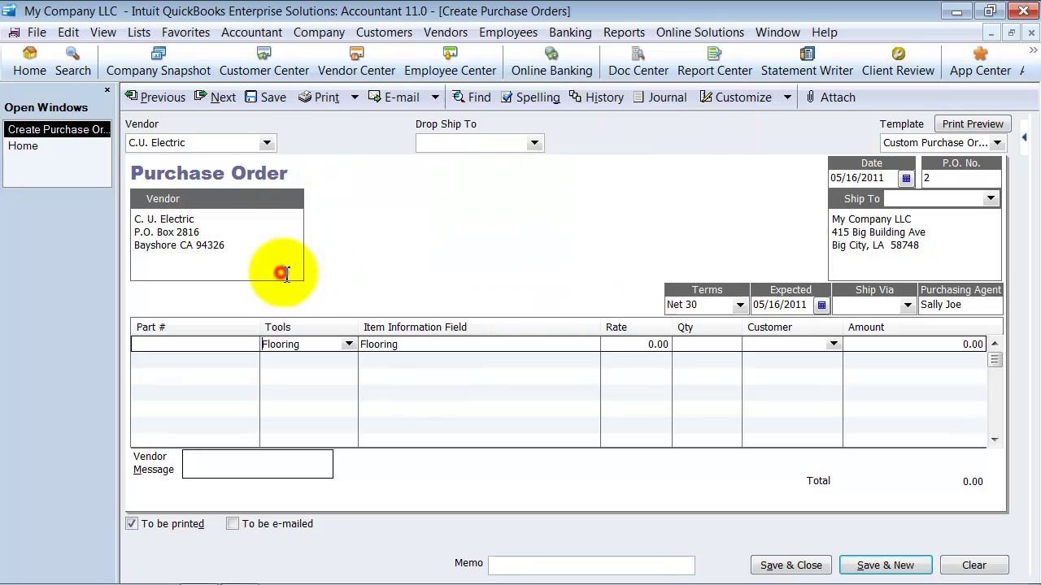
click(651, 344)
text(50)
click(717, 344)
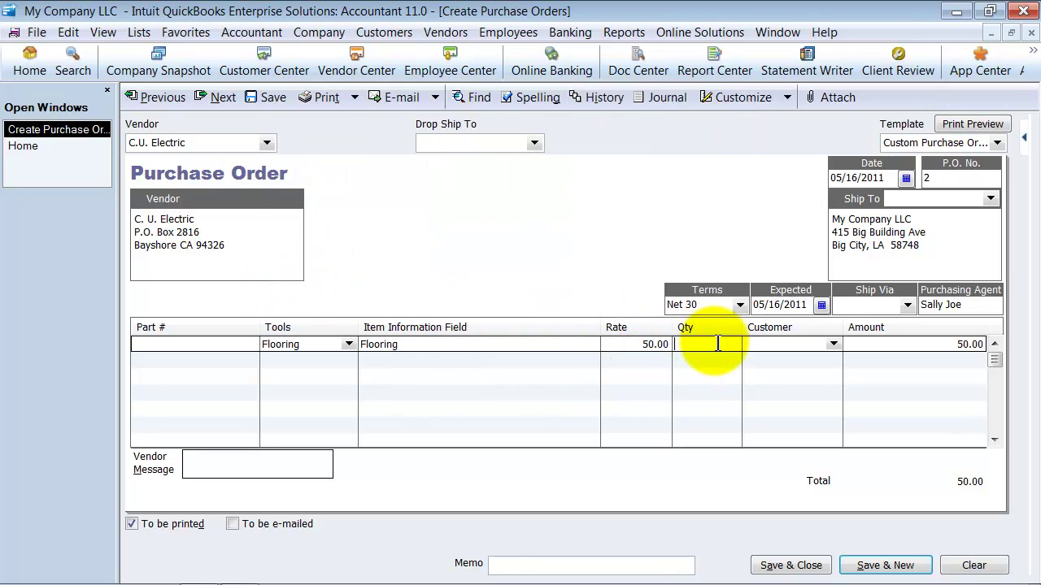
text(1500)
key(Tab)
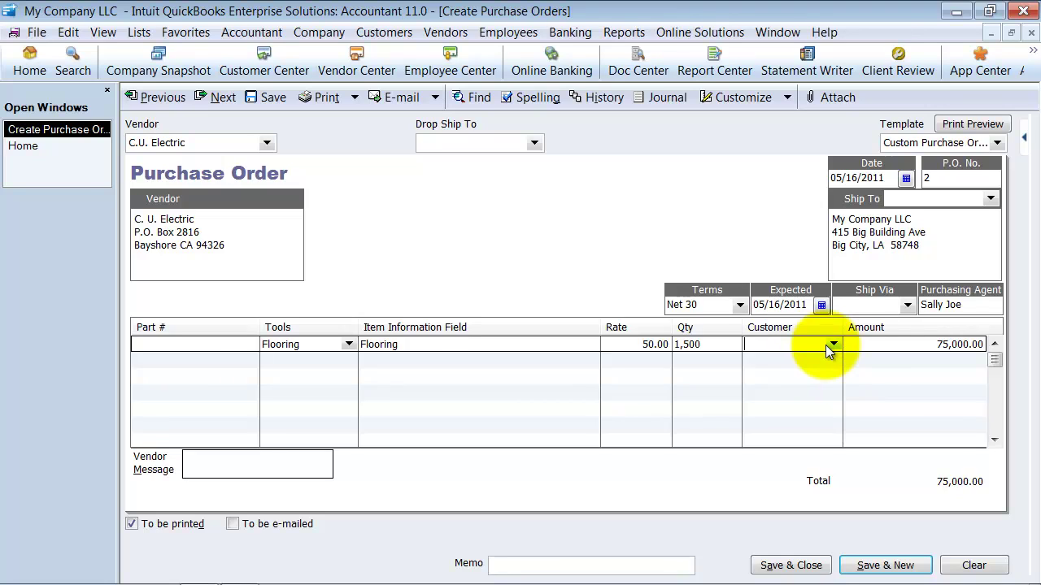
click(790, 566)
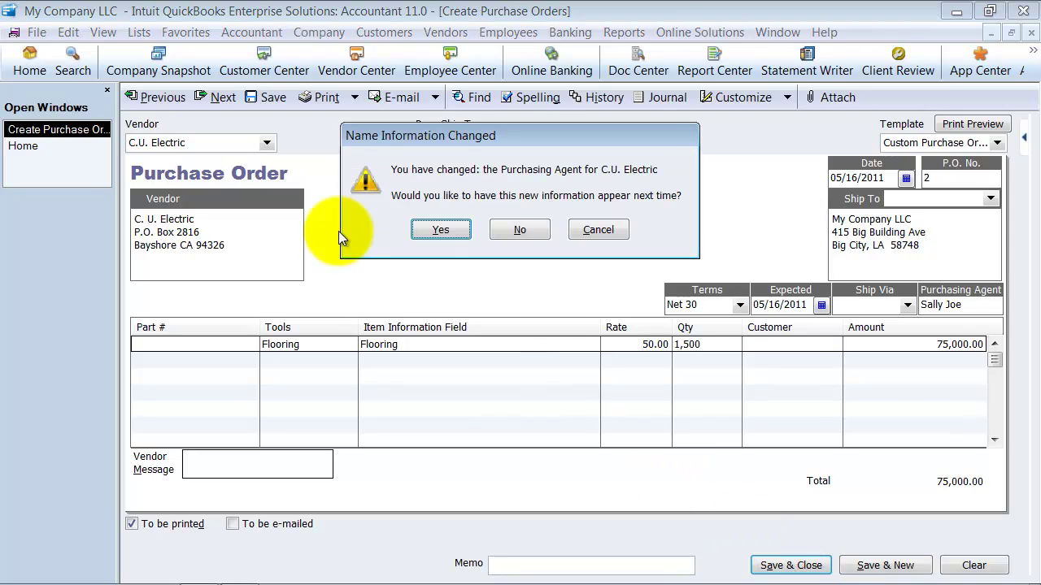
Keep the new purchasing agent and start a Receive Inventory with Bill for C.U. Electric.
click(437, 231)
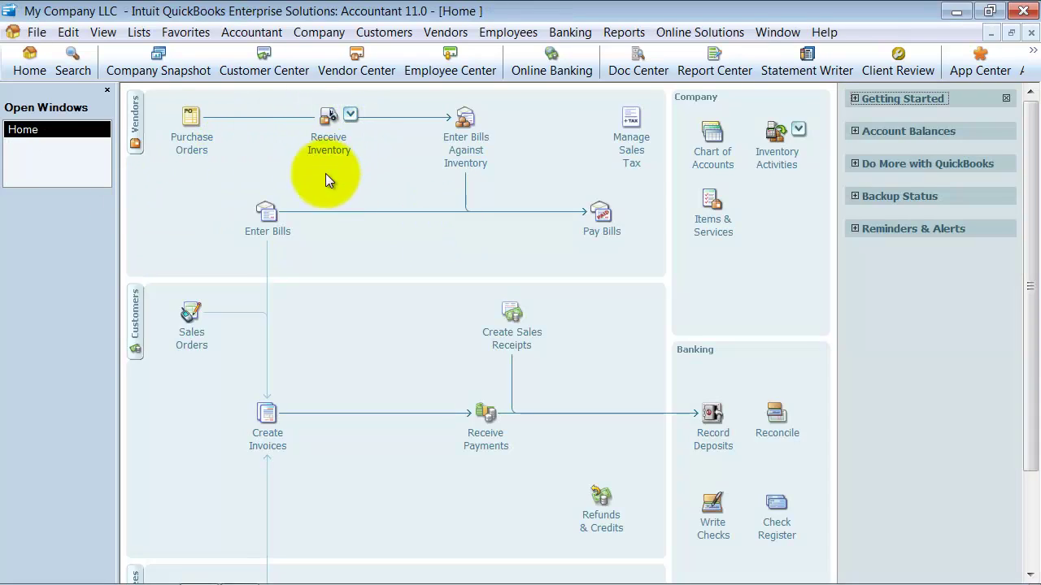
click(335, 143)
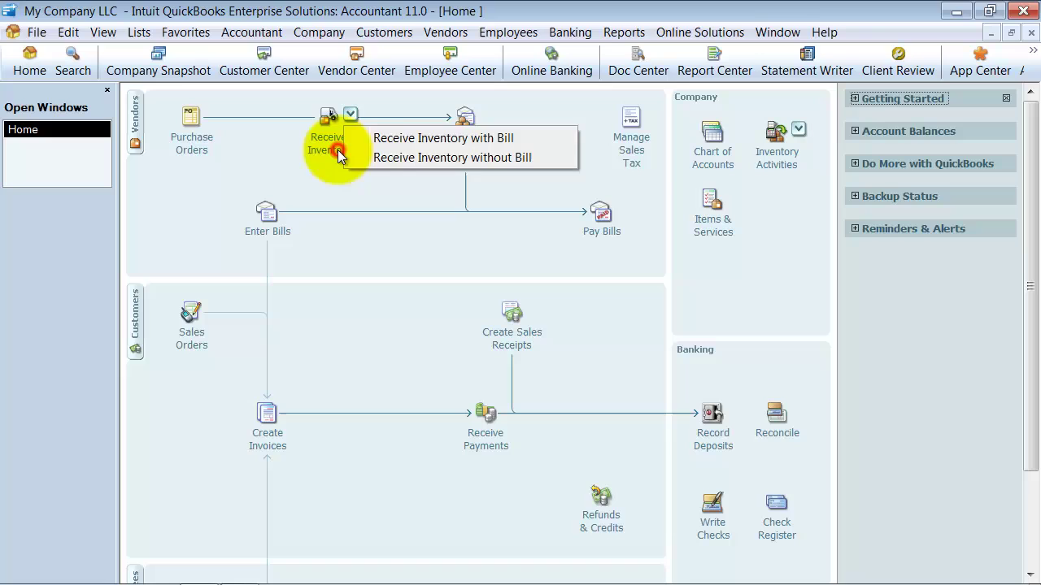
click(411, 140)
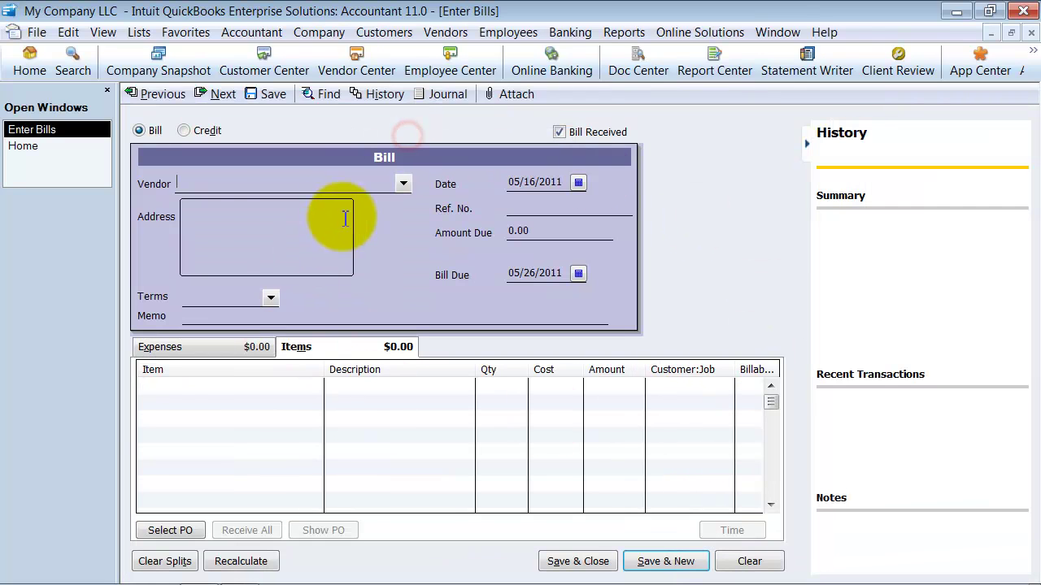
text(C.U. Electric)
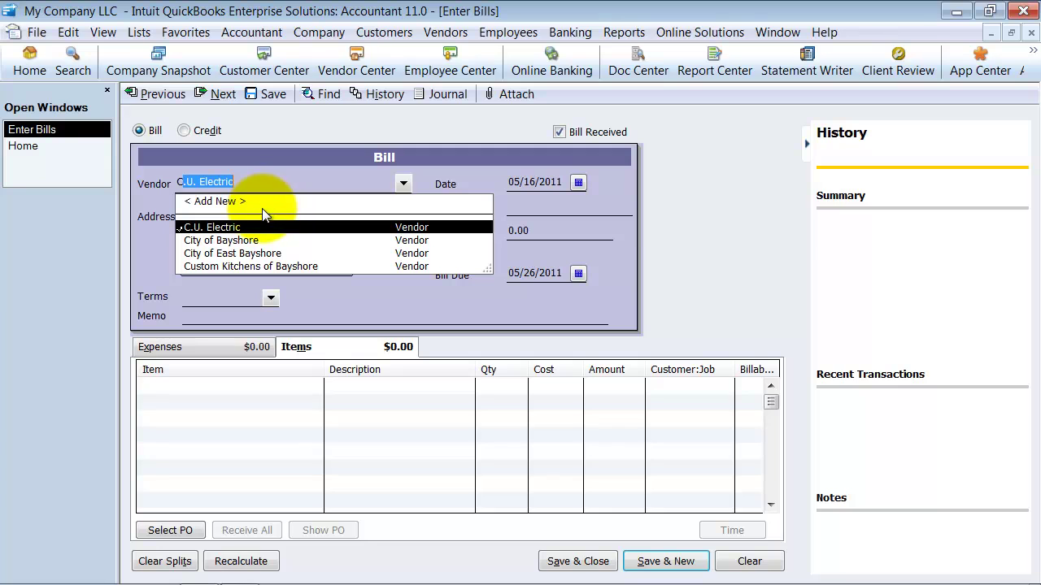
key(Tab)
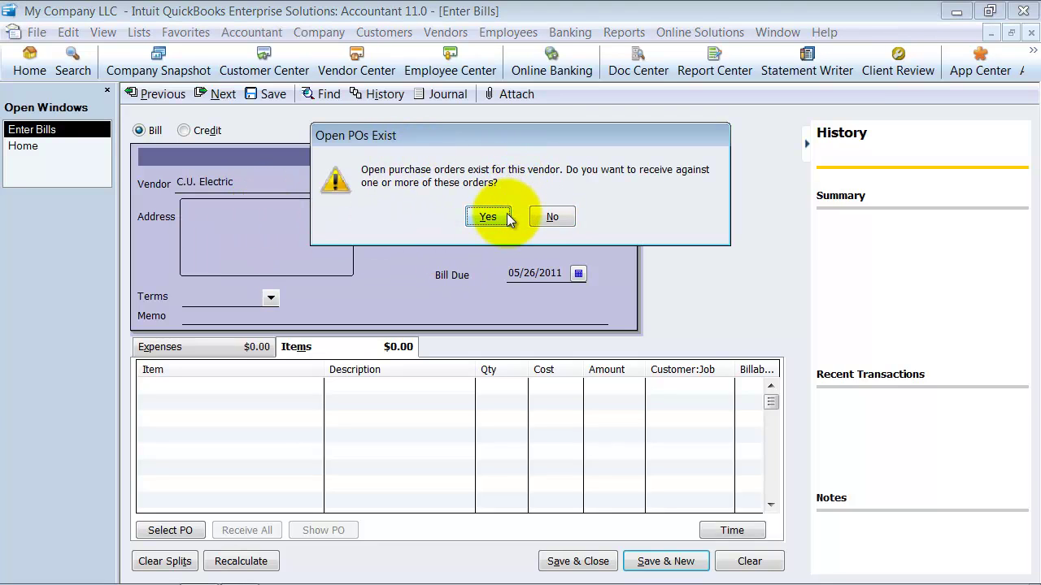
Receive against PO 2, pulling its Flooring line into the bill for 75,000.00.
click(507, 216)
click(206, 245)
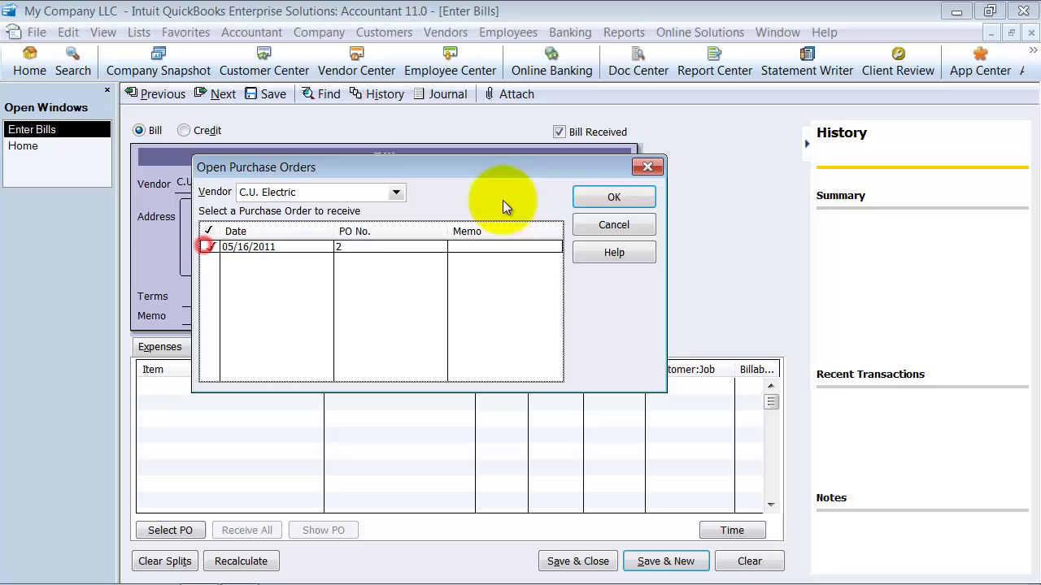
click(614, 198)
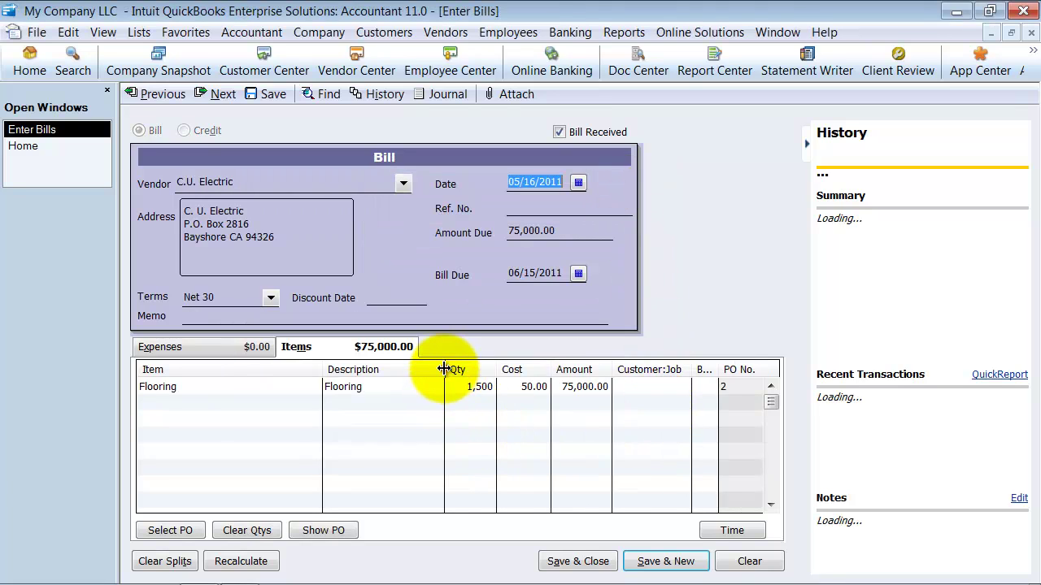
drag(444, 369, 223, 369)
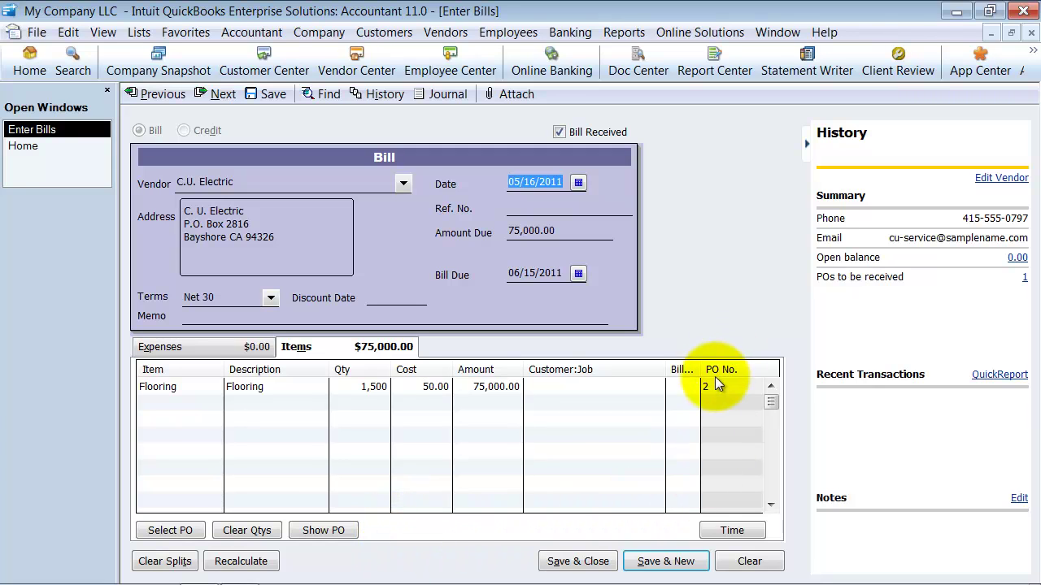
View PO 2 from the bill, then save and close the 75,000.00 C.U. Electric bill.
click(330, 536)
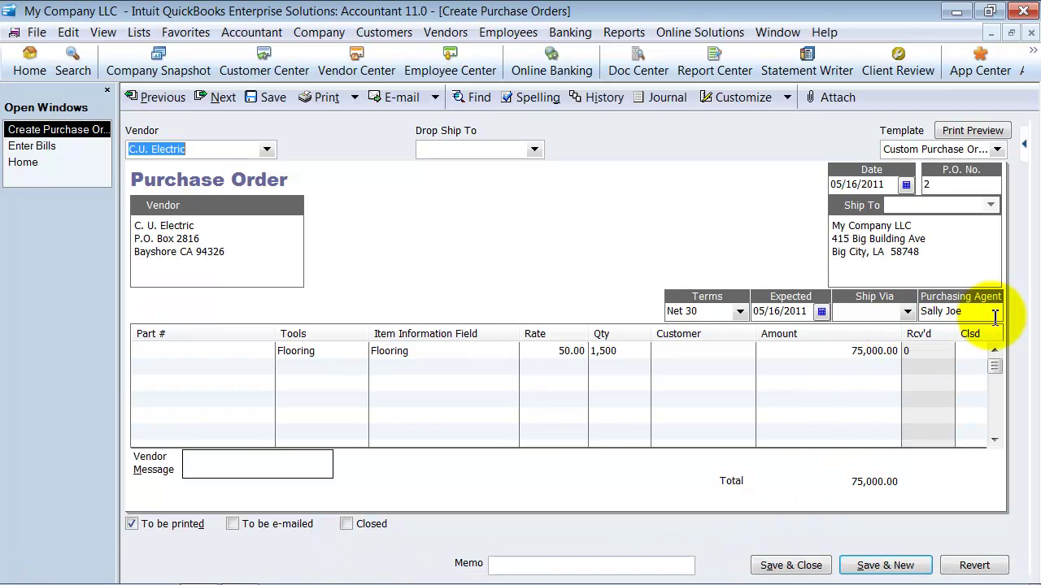
click(1029, 32)
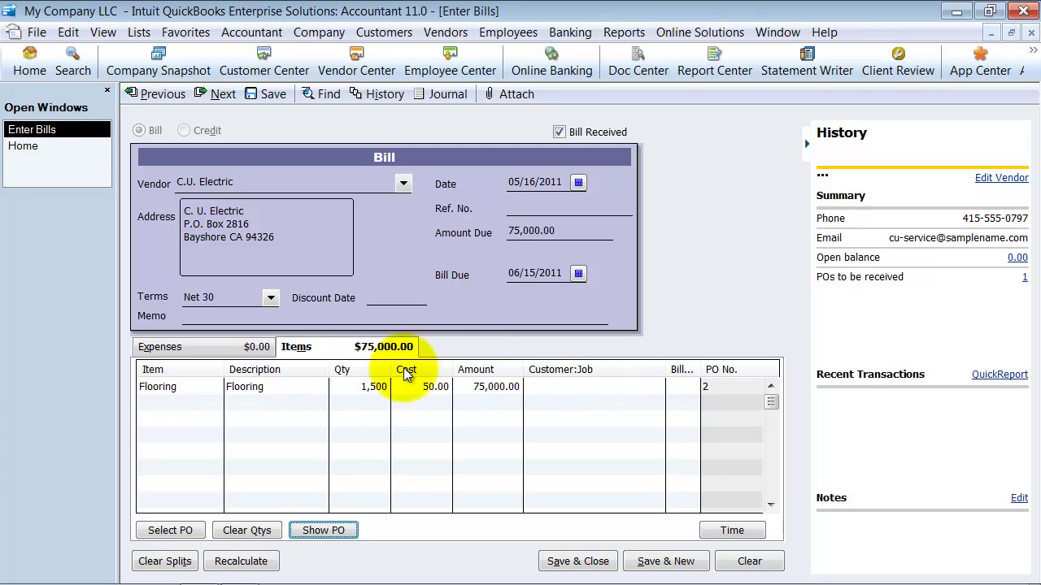
click(576, 562)
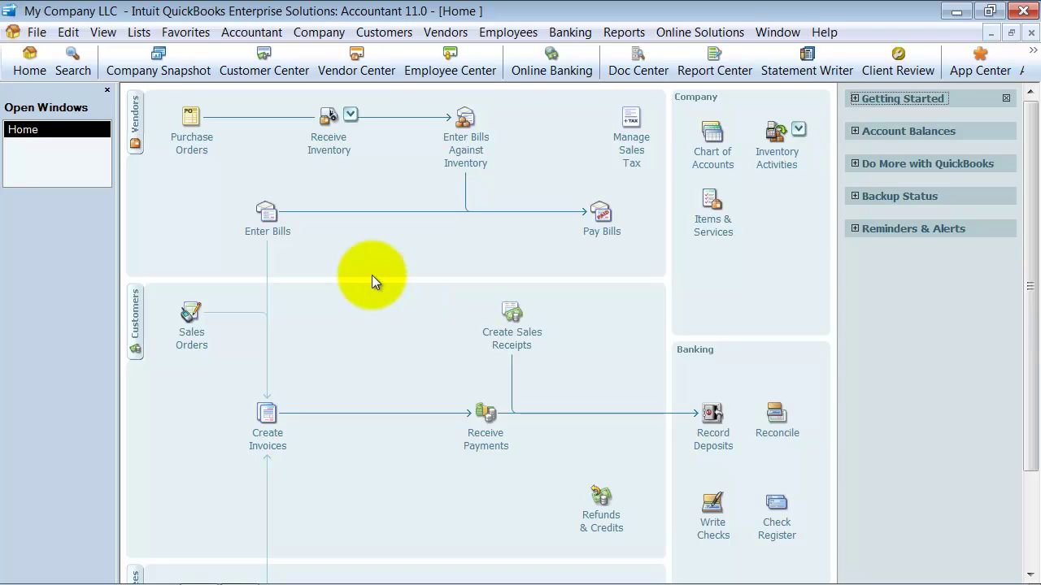
Refresh the search information and search for the purchasing agent's name, finding no records.
click(73, 63)
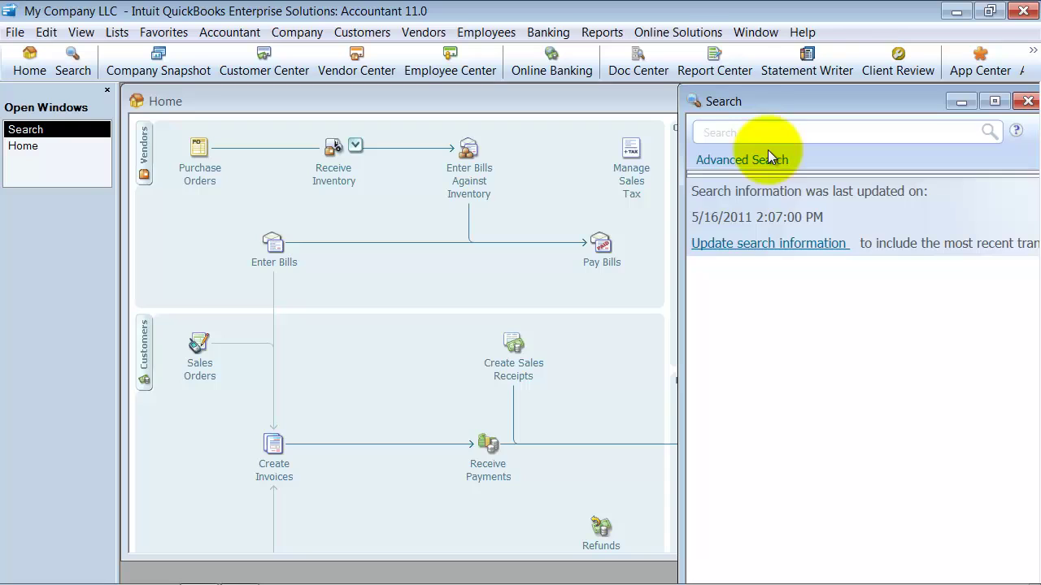
click(753, 245)
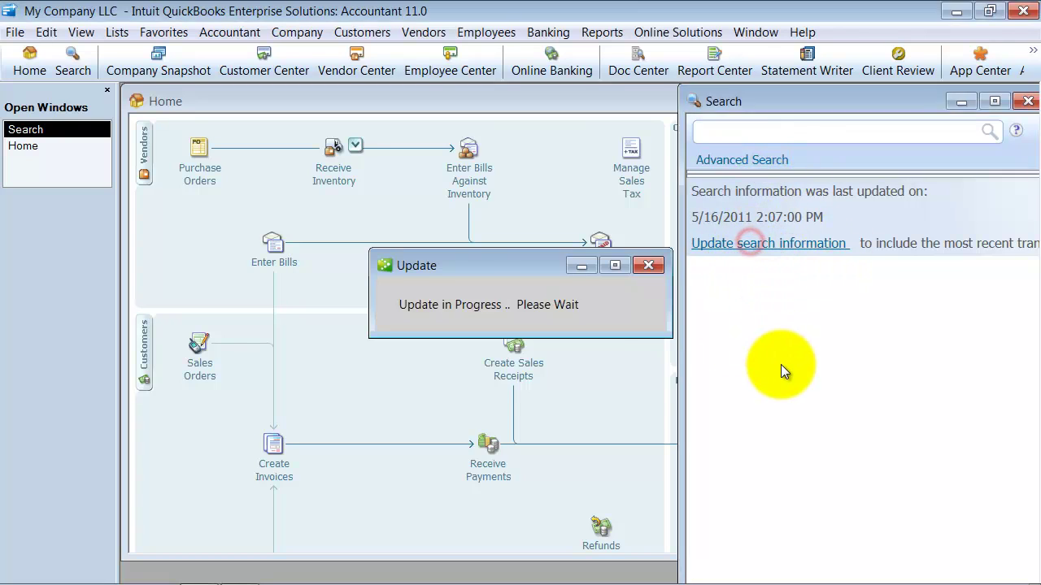
click(593, 370)
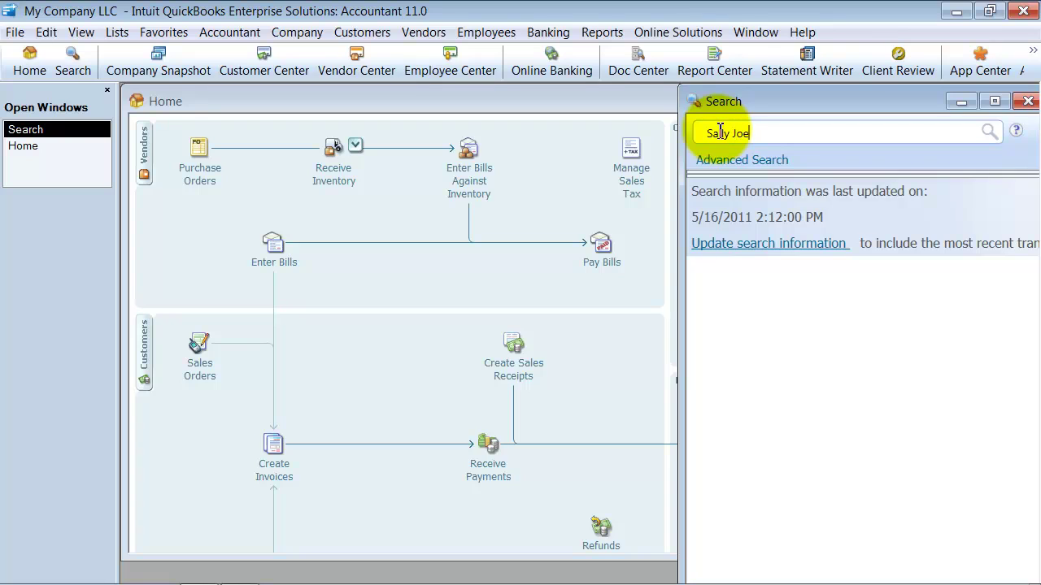
key(Return)
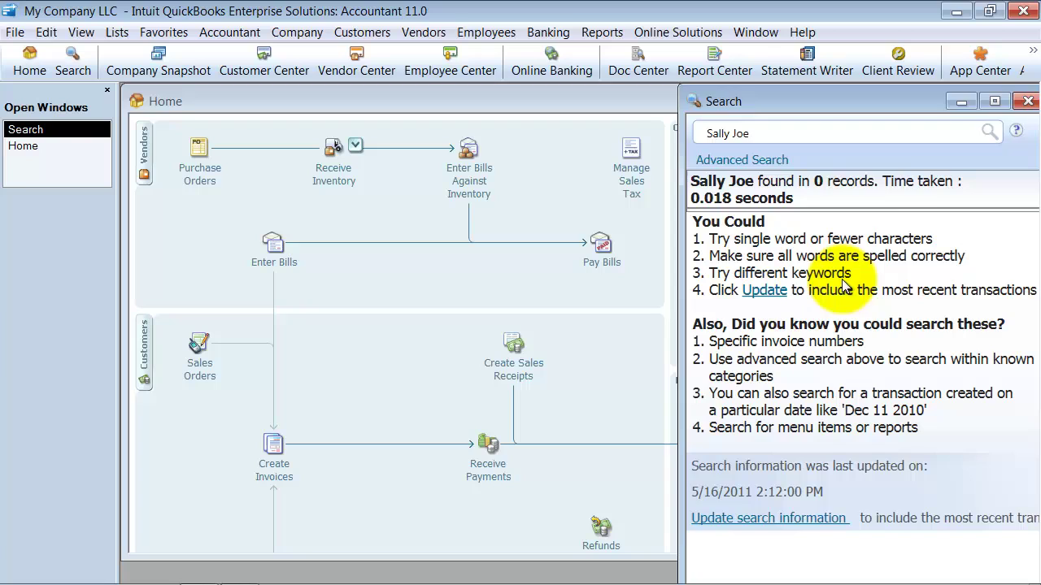
click(1028, 100)
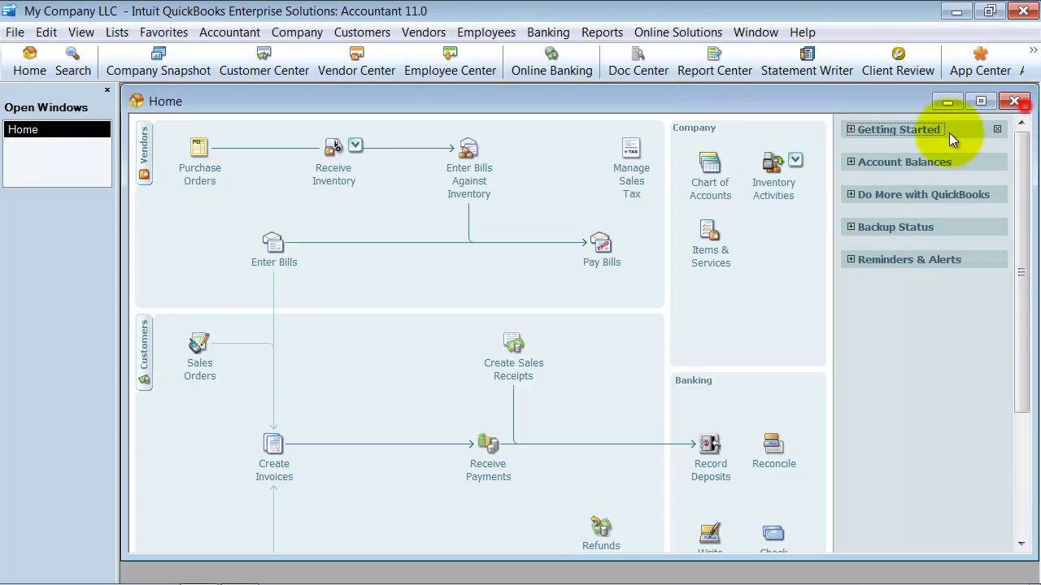
Run an Advanced Find filtered on Purchasing Agent for the agent's name.
click(45, 32)
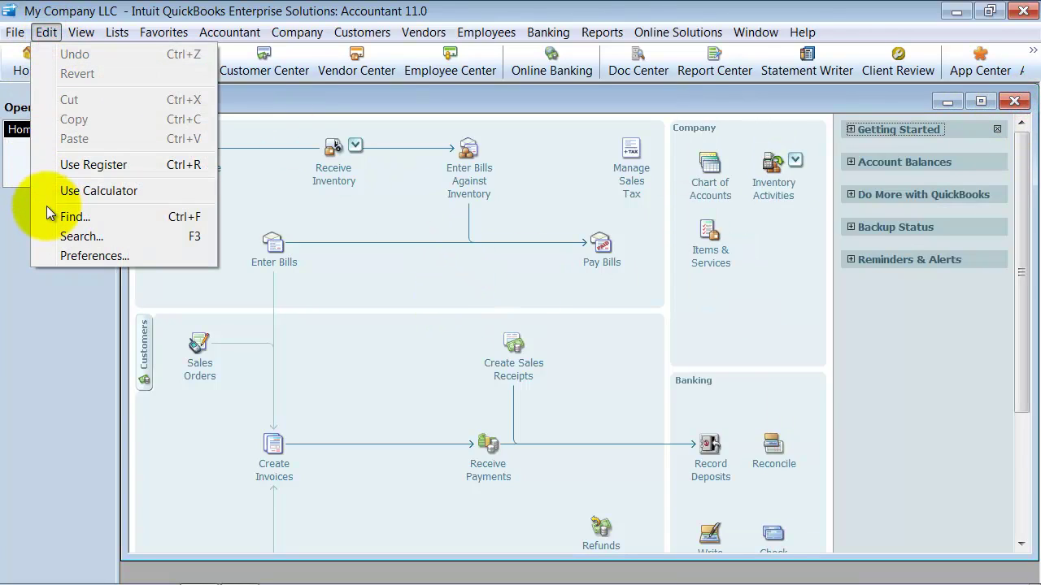
click(211, 221)
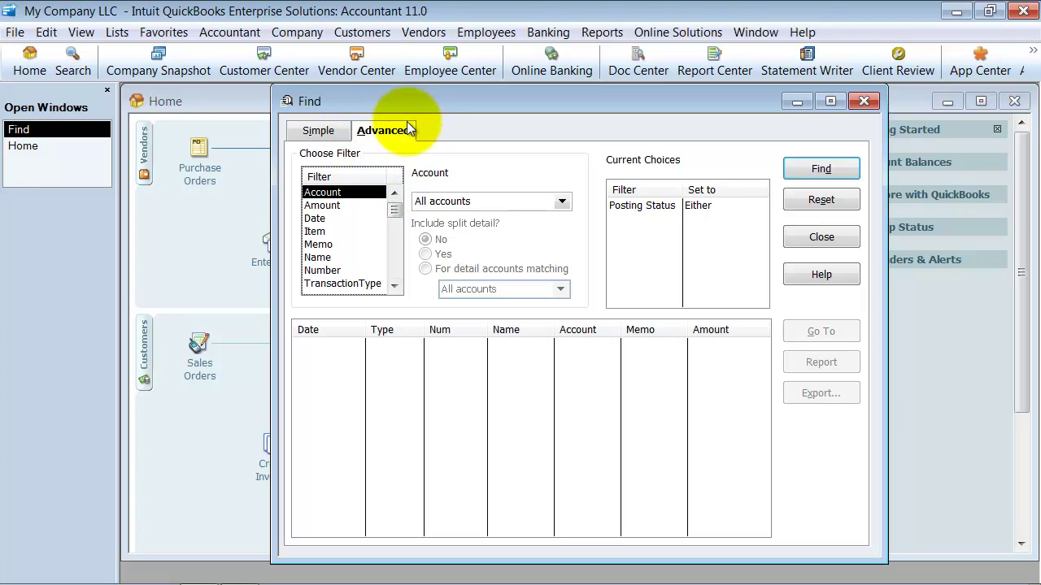
drag(399, 210, 396, 272)
click(348, 283)
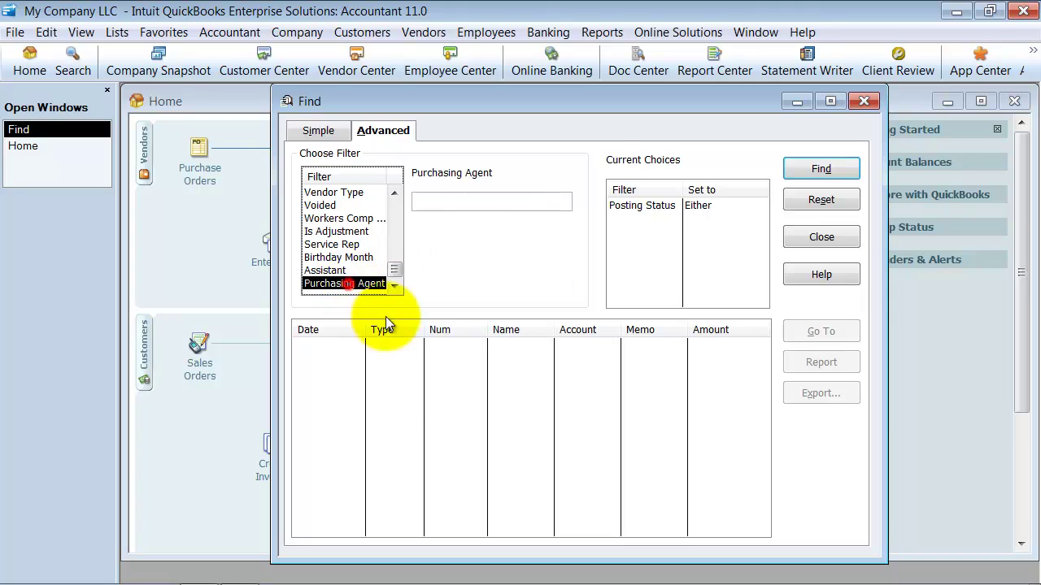
click(457, 203)
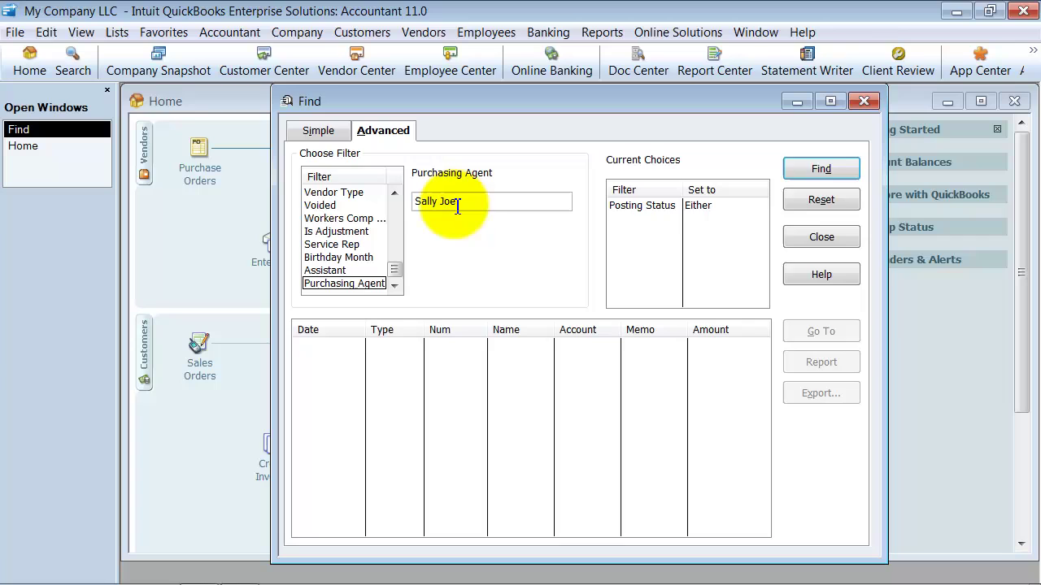
key(Return)
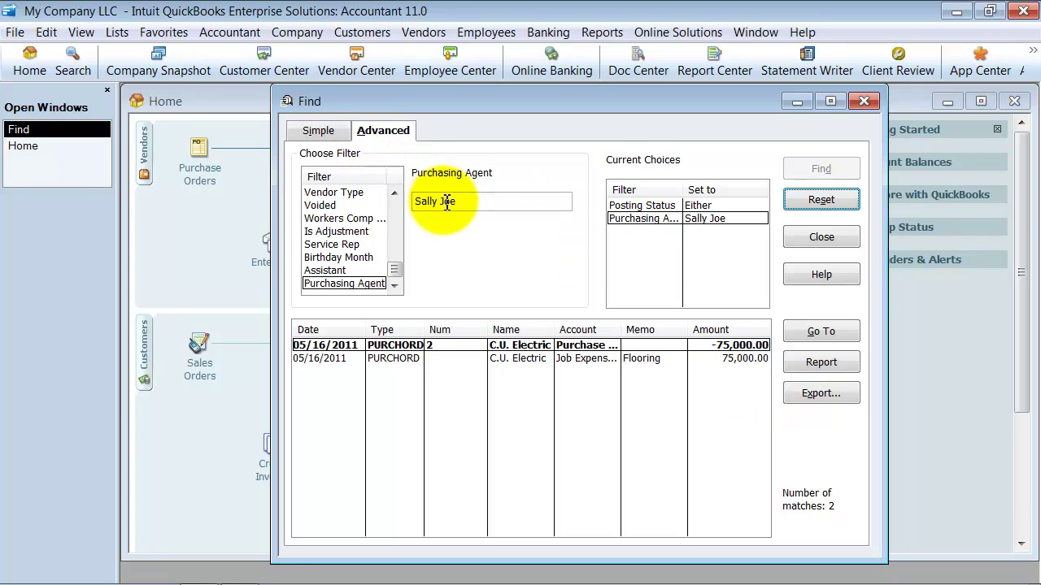
Rerun the search with a lowercase letter in the name, then reset the filters.
drag(446, 201, 439, 201)
text(j)
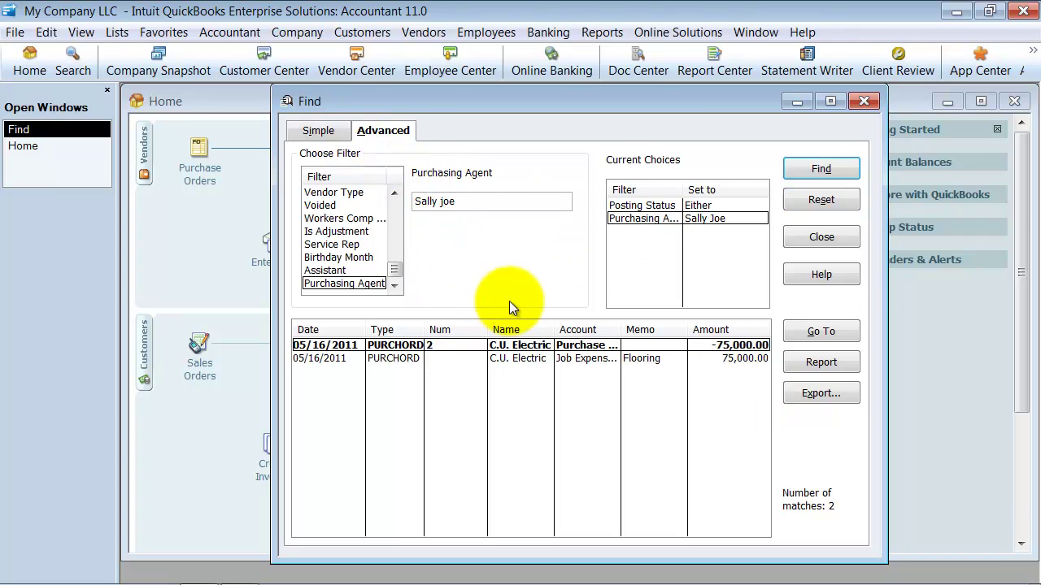
click(825, 163)
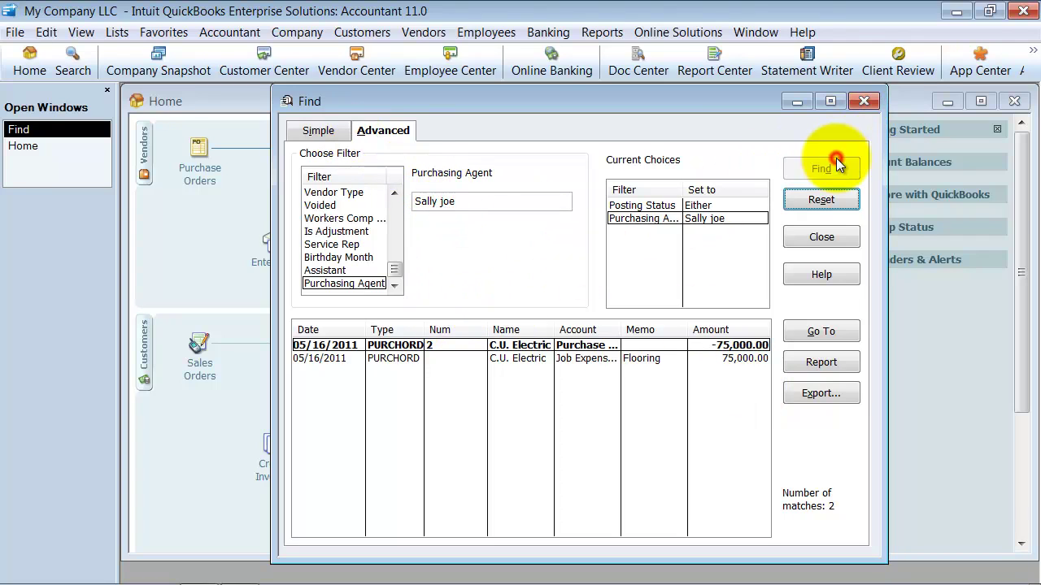
click(802, 200)
Search Purchasing Agent for the agent's full name in lowercase, then reset.
drag(395, 254, 377, 288)
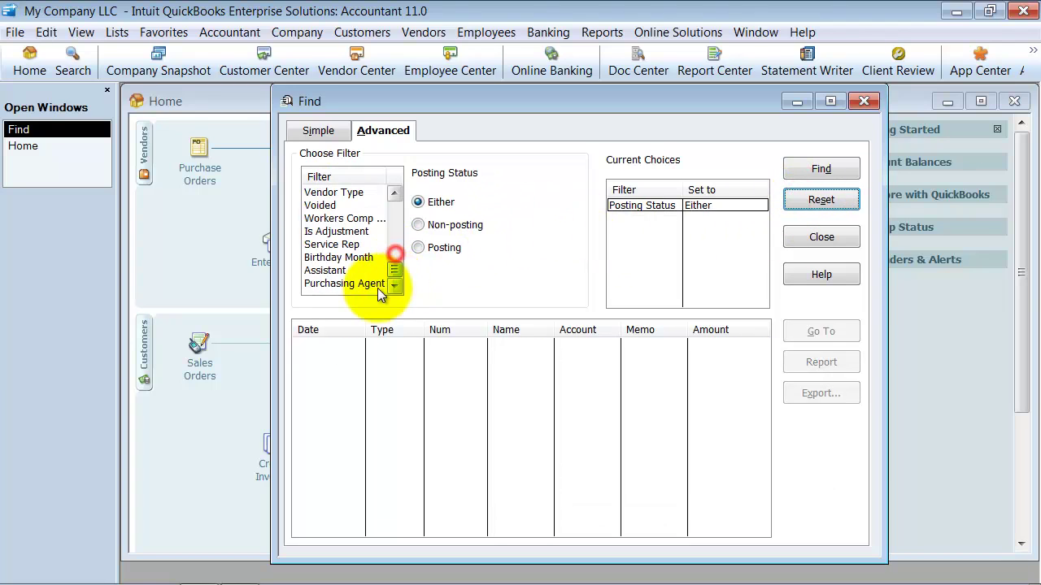
click(377, 285)
click(451, 201)
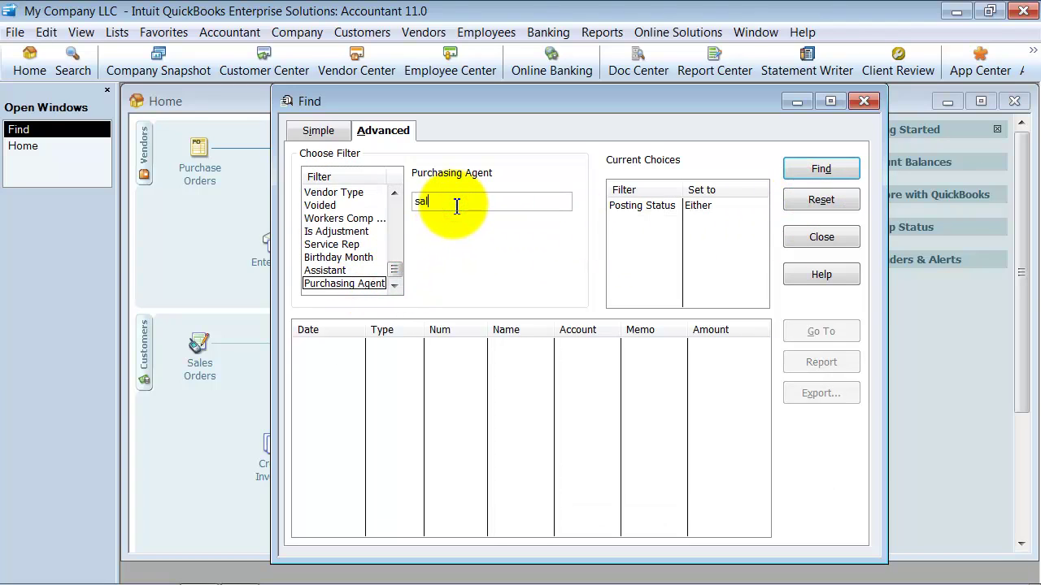
key(Return)
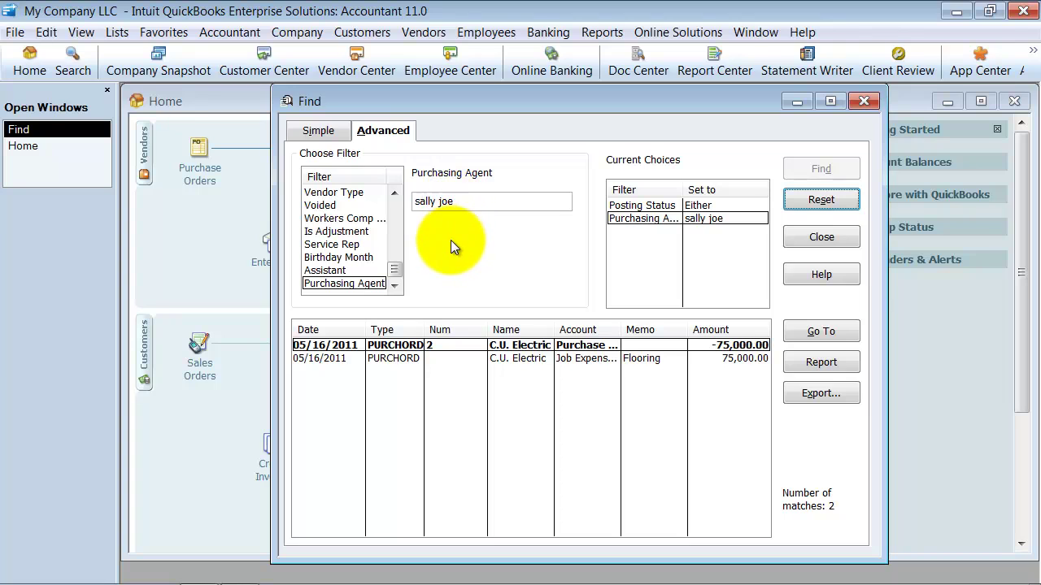
click(813, 203)
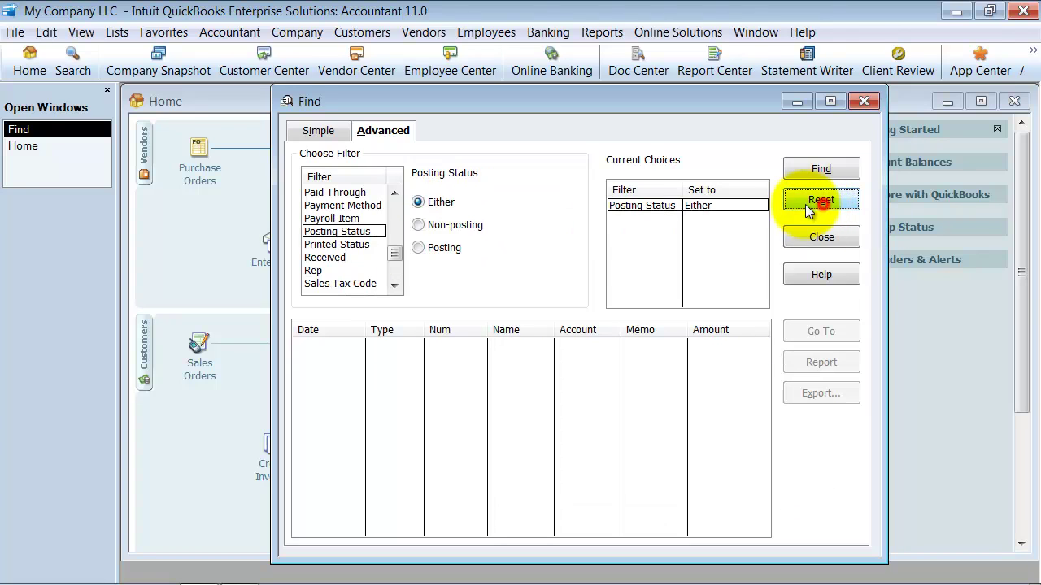
Search Purchasing Agent for a misspelled agent name, which finds nothing.
scroll(357, 260, down, 5)
click(359, 283)
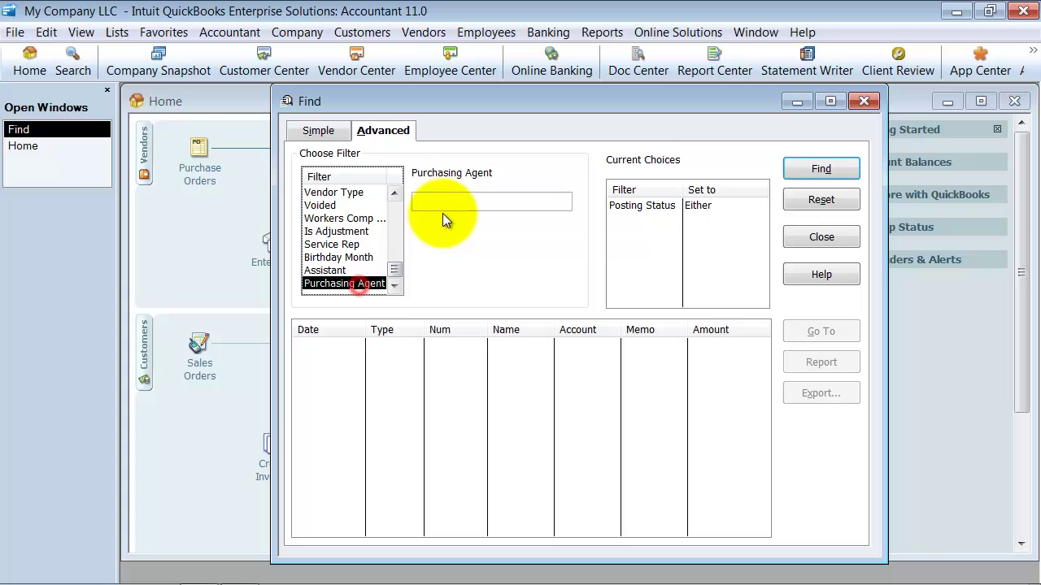
click(443, 205)
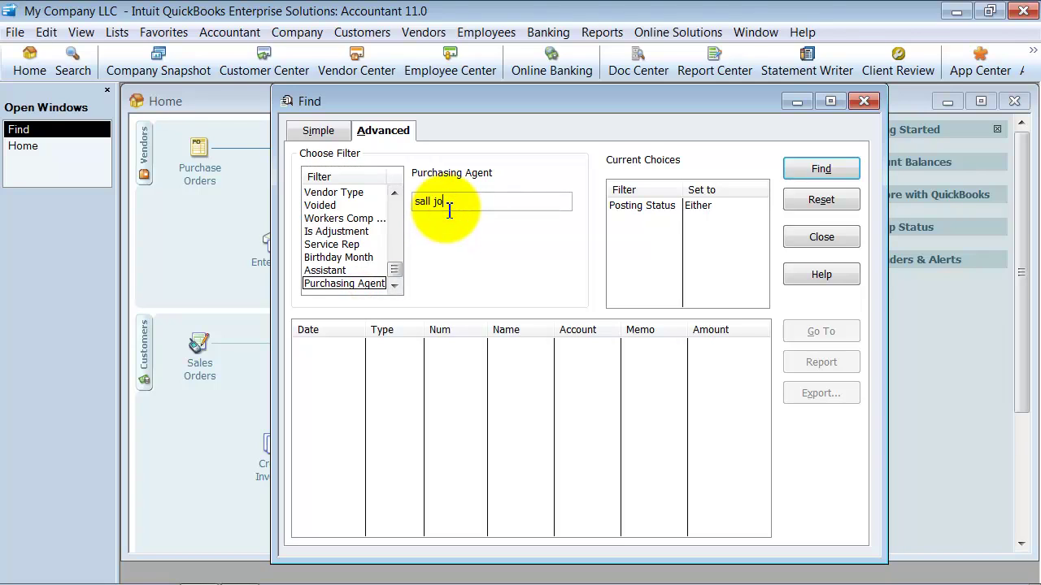
key(Return)
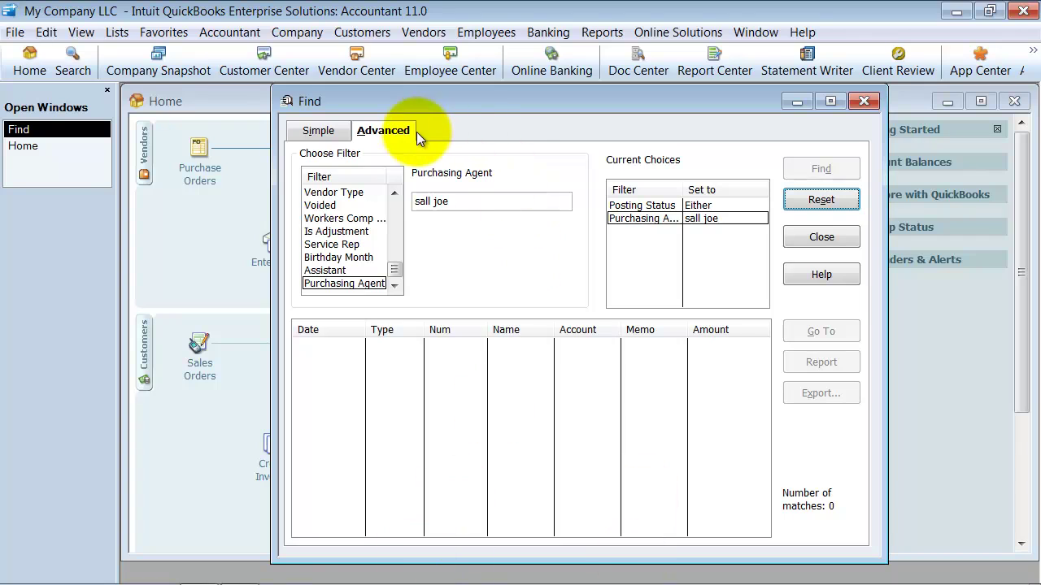
Search by the agent's last name only, returning the two C.U. Electric PO lines.
click(460, 203)
drag(462, 204, 379, 204)
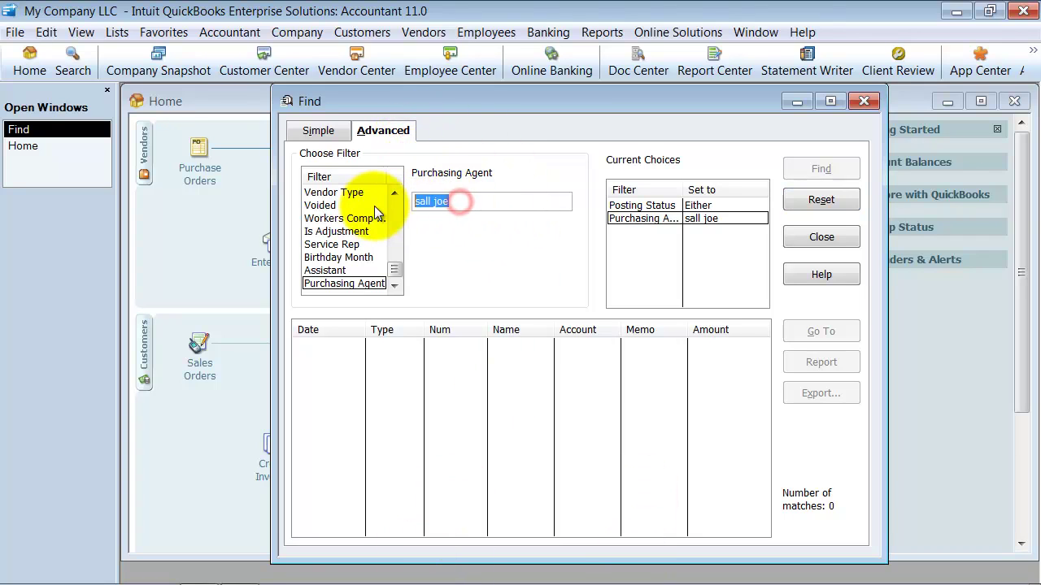
text(joe)
key(Return)
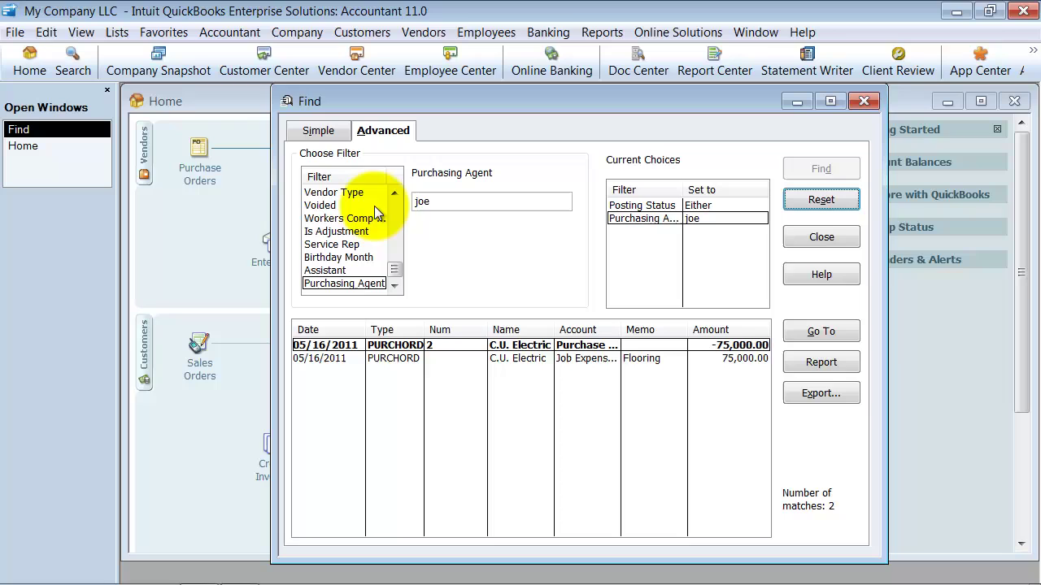
drag(460, 204, 399, 204)
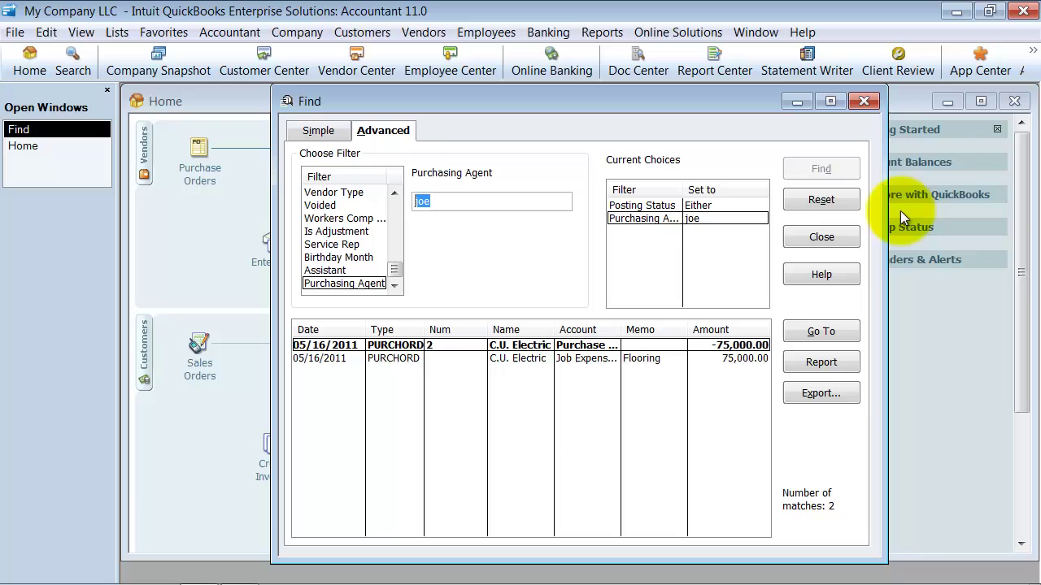
Check the Purchasing Agent custom field on C.U. Electric's vendor record in the Vendor Center.
click(821, 237)
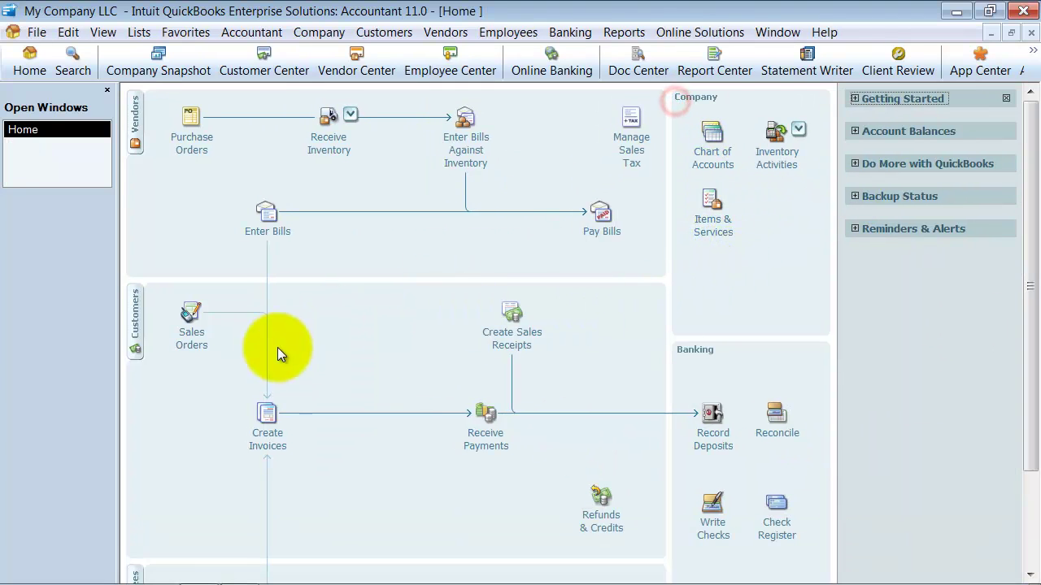
click(356, 63)
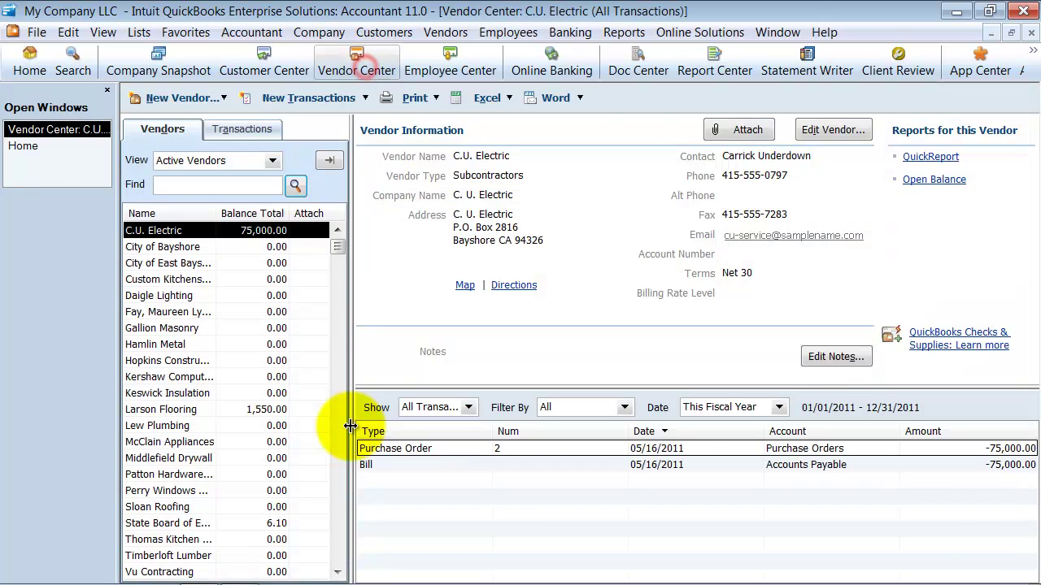
double_click(171, 231)
click(262, 158)
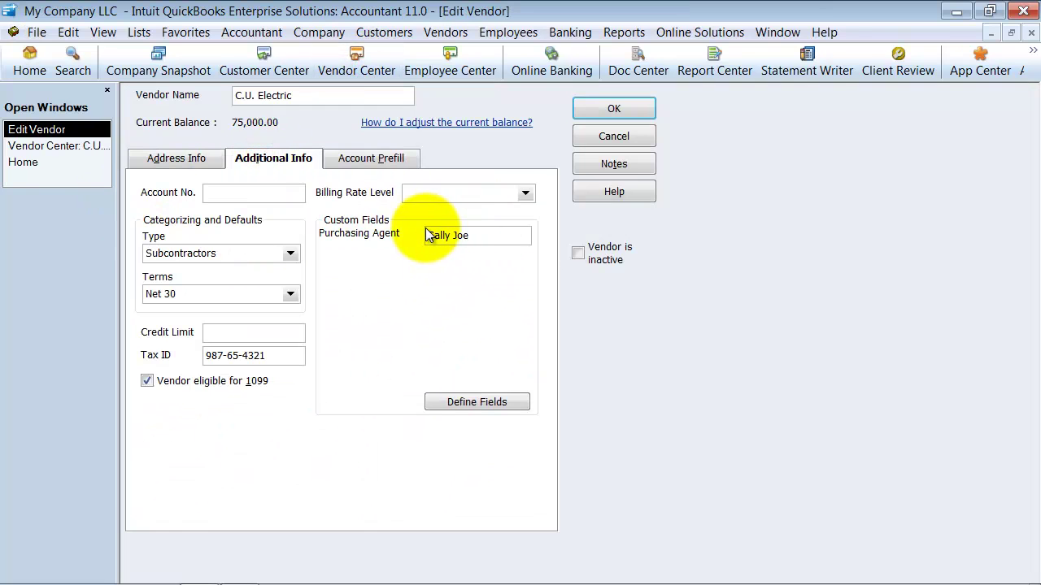
click(592, 106)
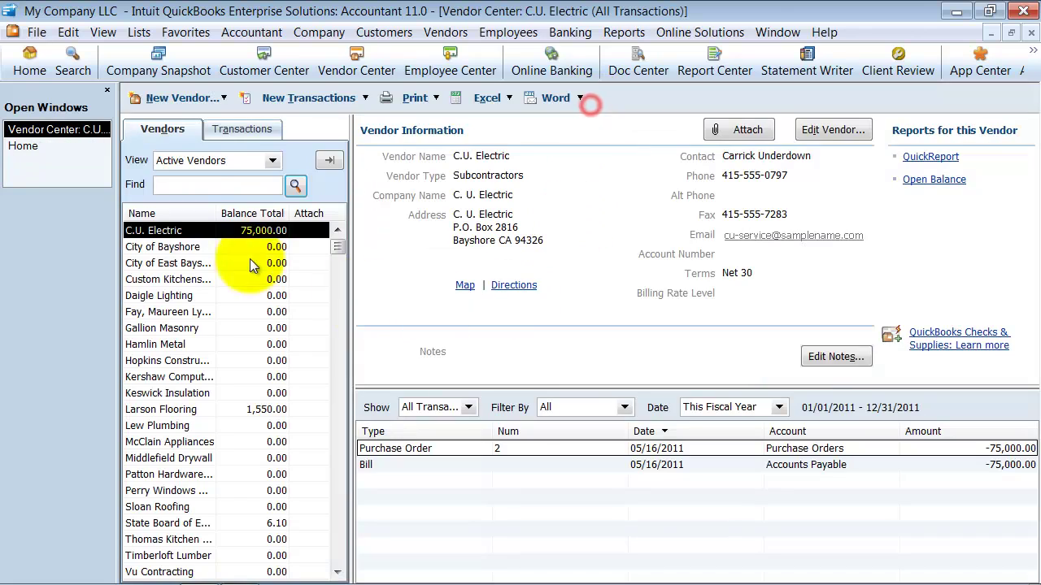
Search the vendor list for the Purchasing Agent's first name so C.U. Electric is returned.
click(191, 184)
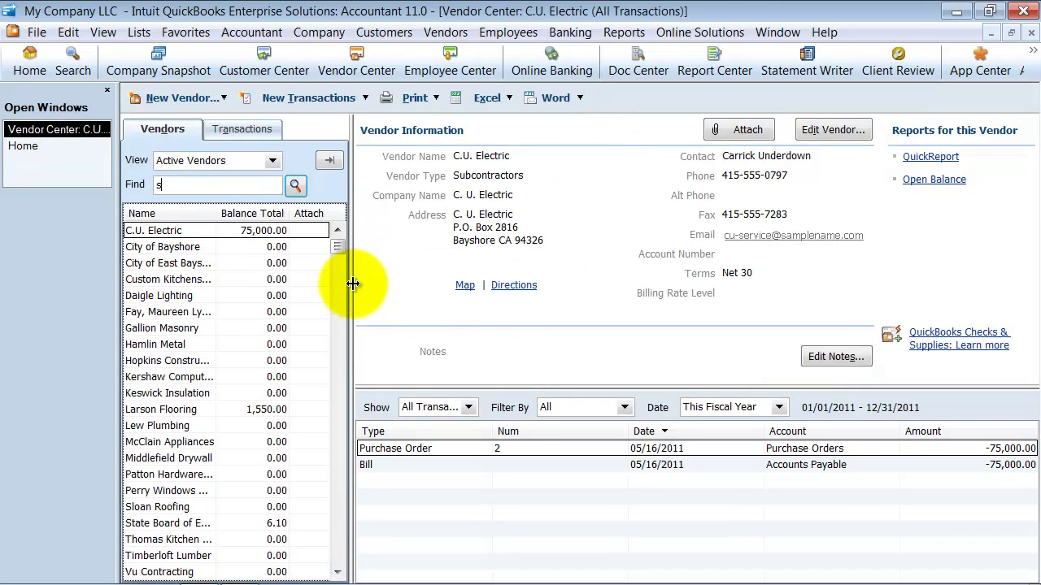
text(sally)
key(Return)
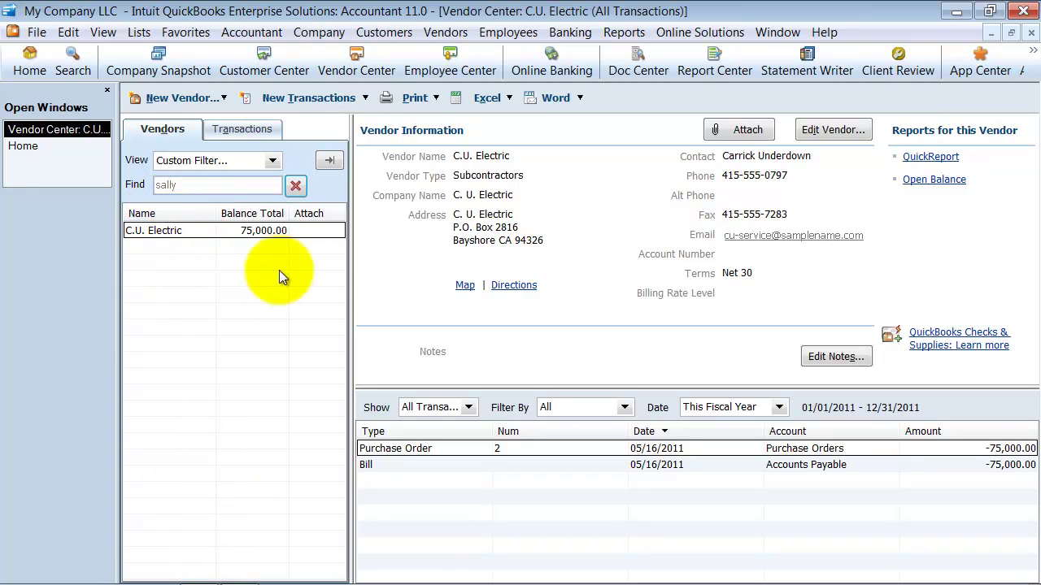
click(329, 159)
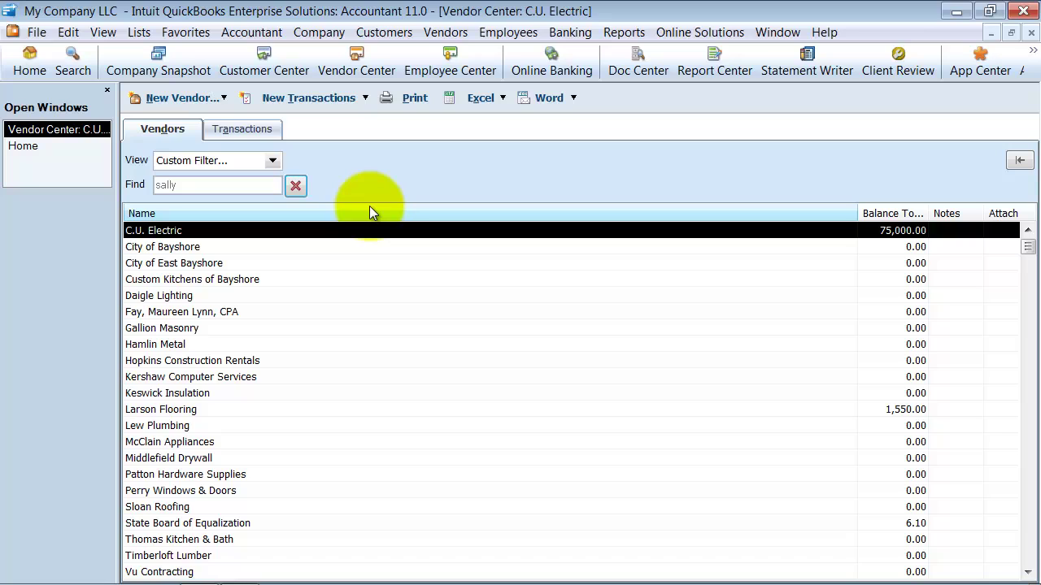
click(1020, 161)
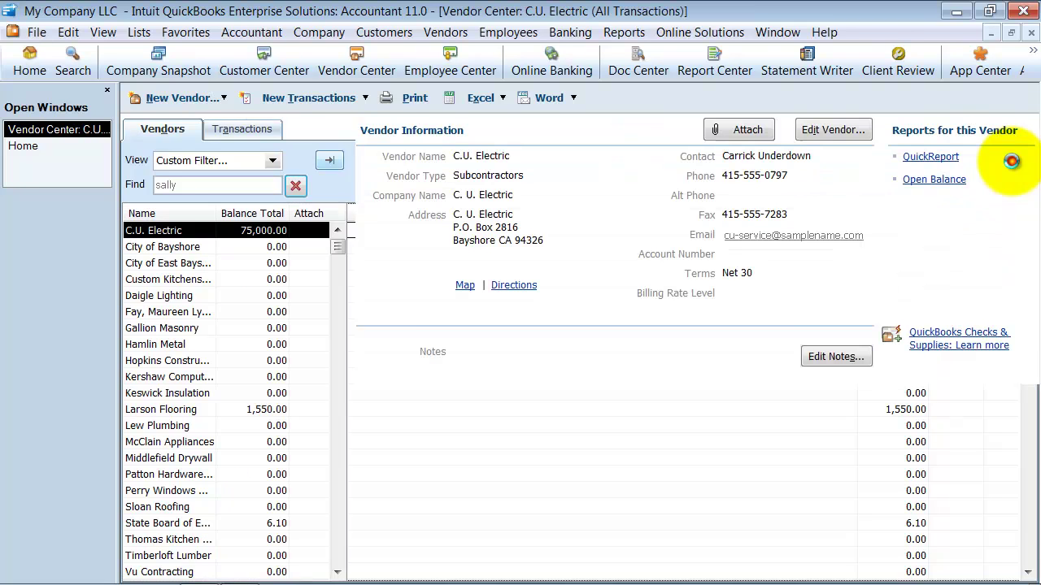